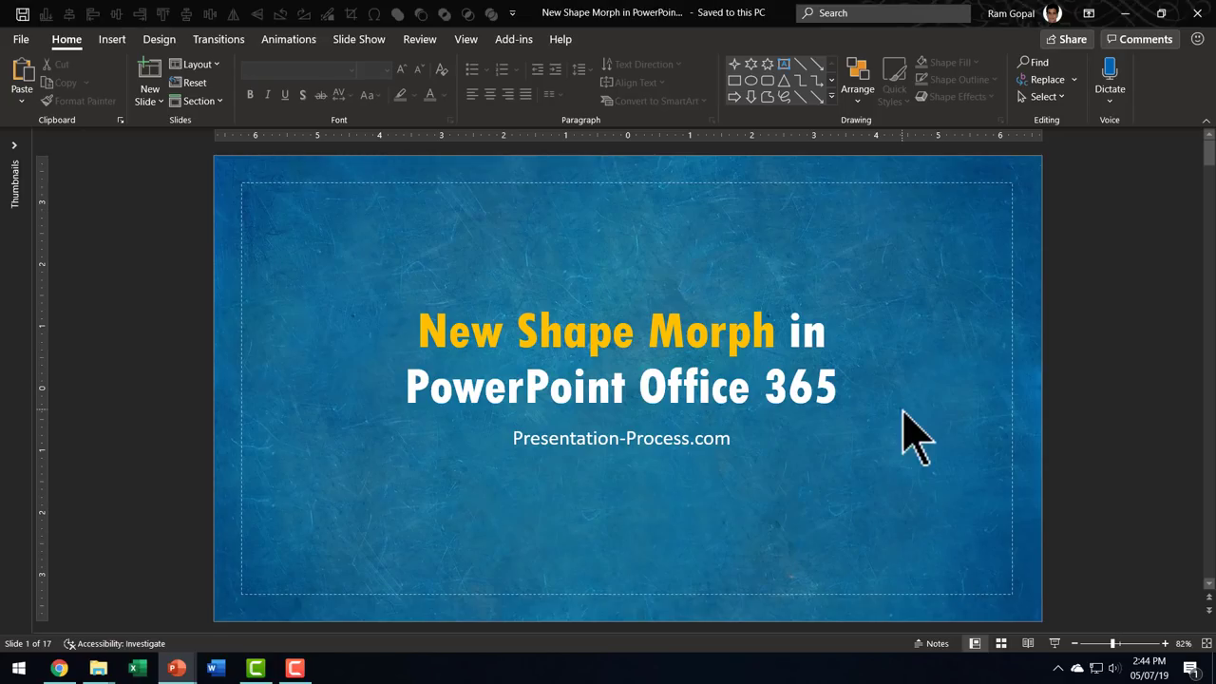
# View the Office Insider version details on the Account page, then return to the presentation
pyautogui.click(16, 40)
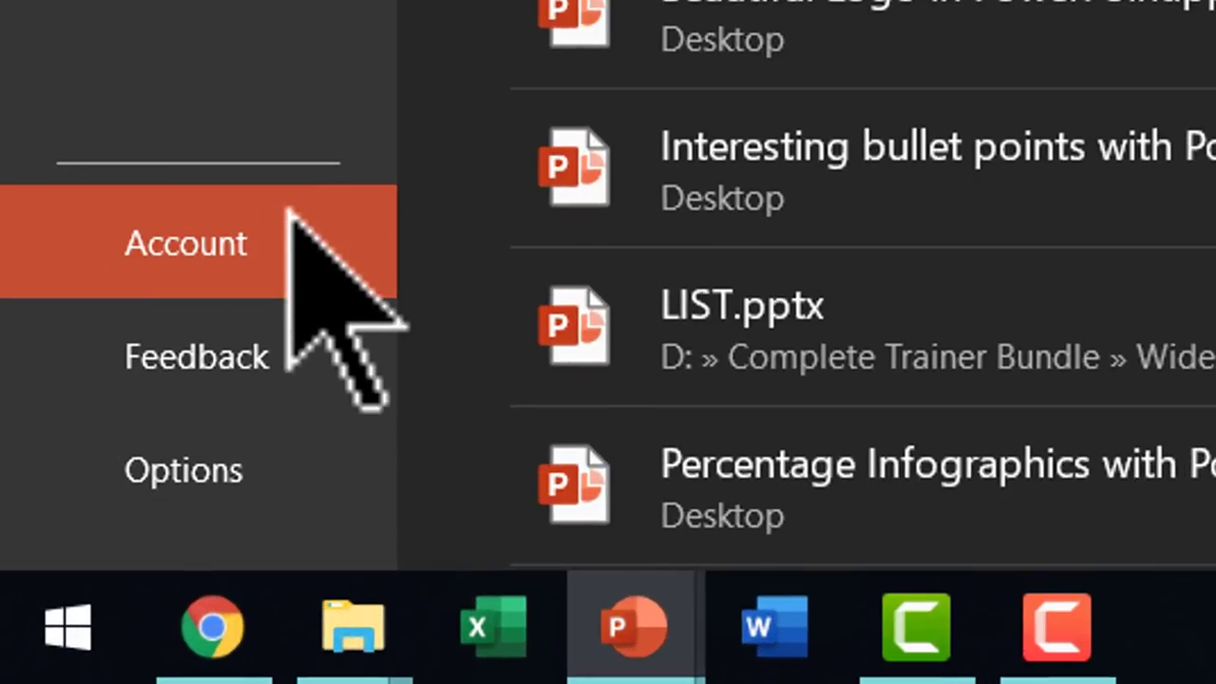
pyautogui.click(82, 556)
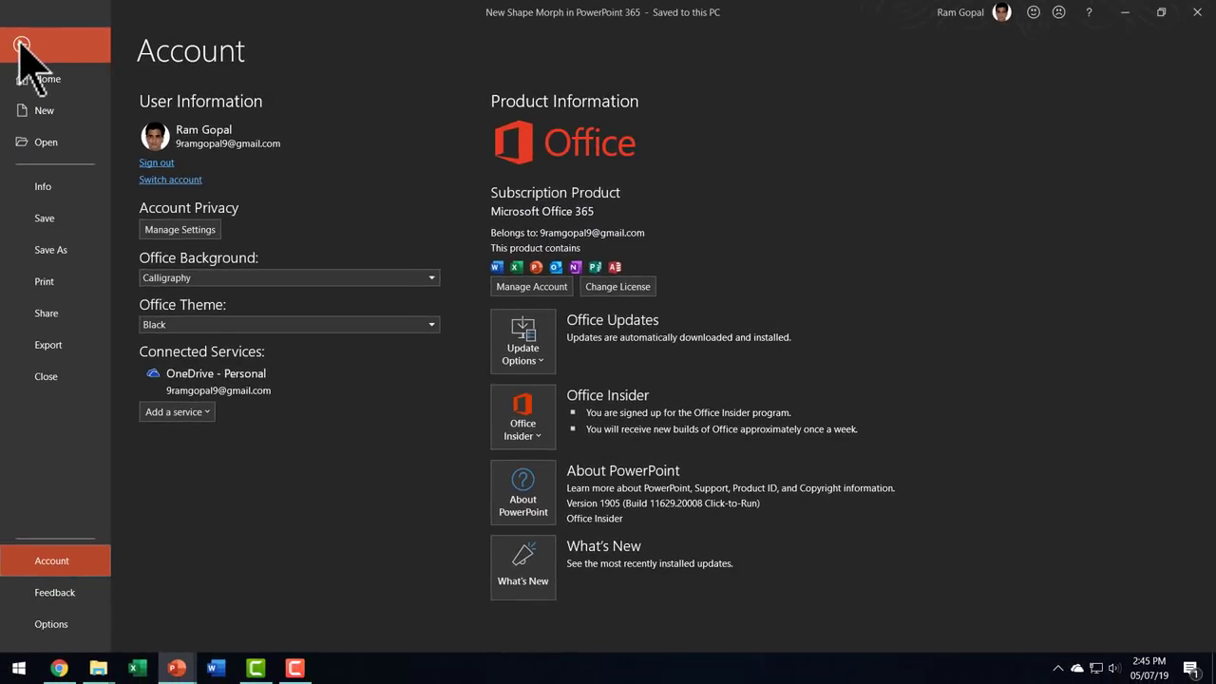
pyautogui.click(21, 45)
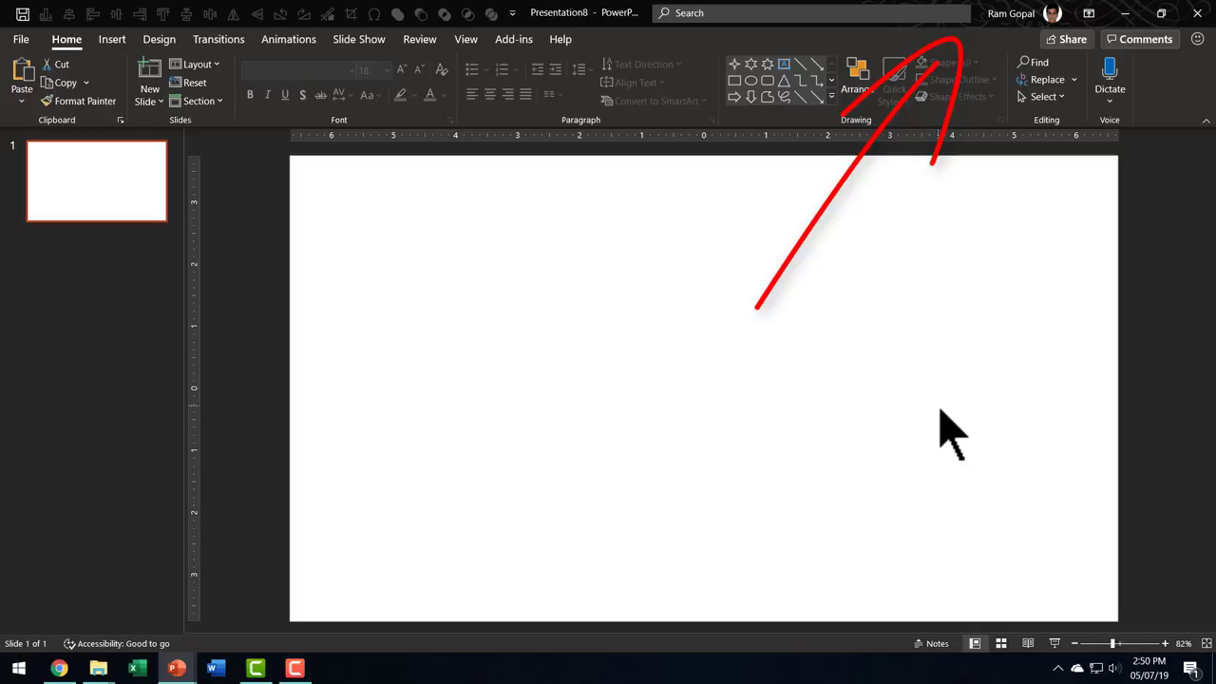
# Draw a 4-Point Star in the slide's centre and narrow its arms into a thin cross
pyautogui.click(921, 526)
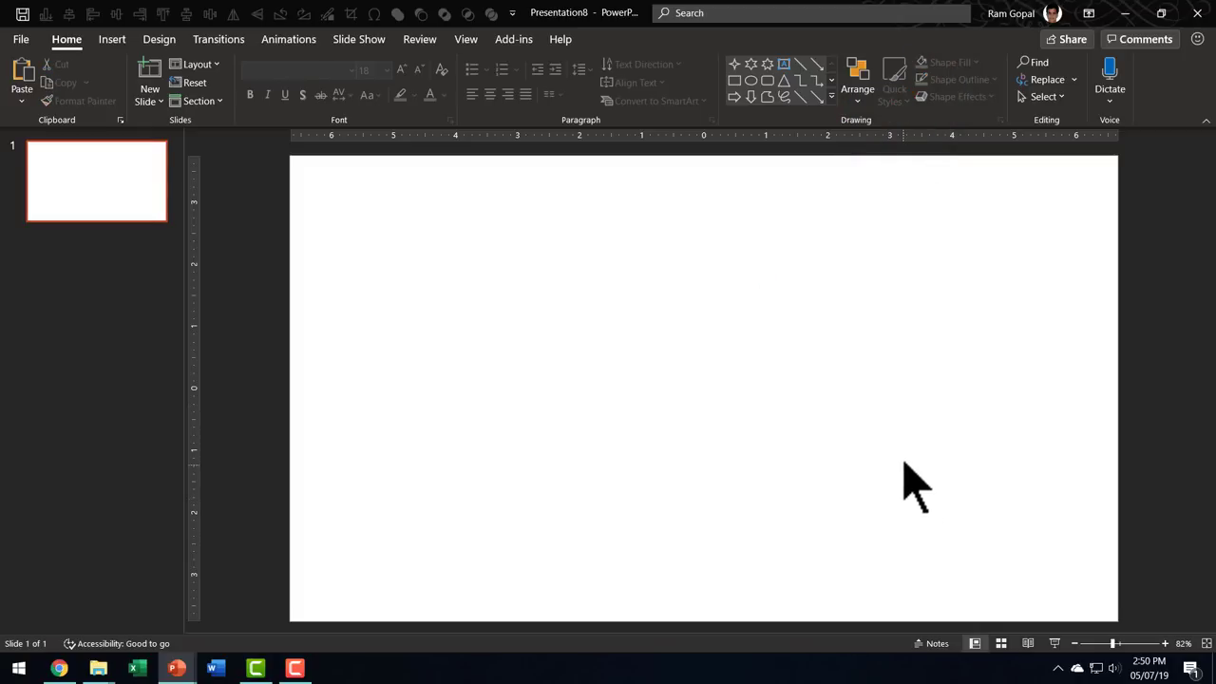
pyautogui.click(832, 95)
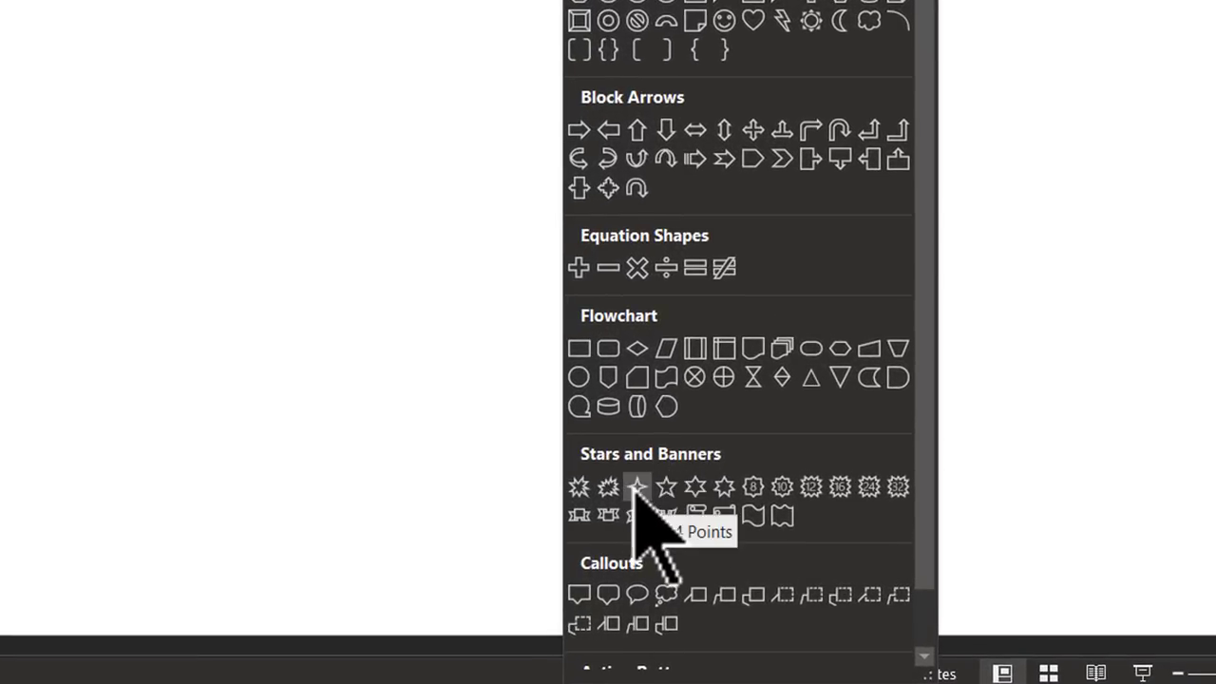
pyautogui.click(636, 487)
pyautogui.moveTo(631, 281); pyautogui.dragTo(765, 475)
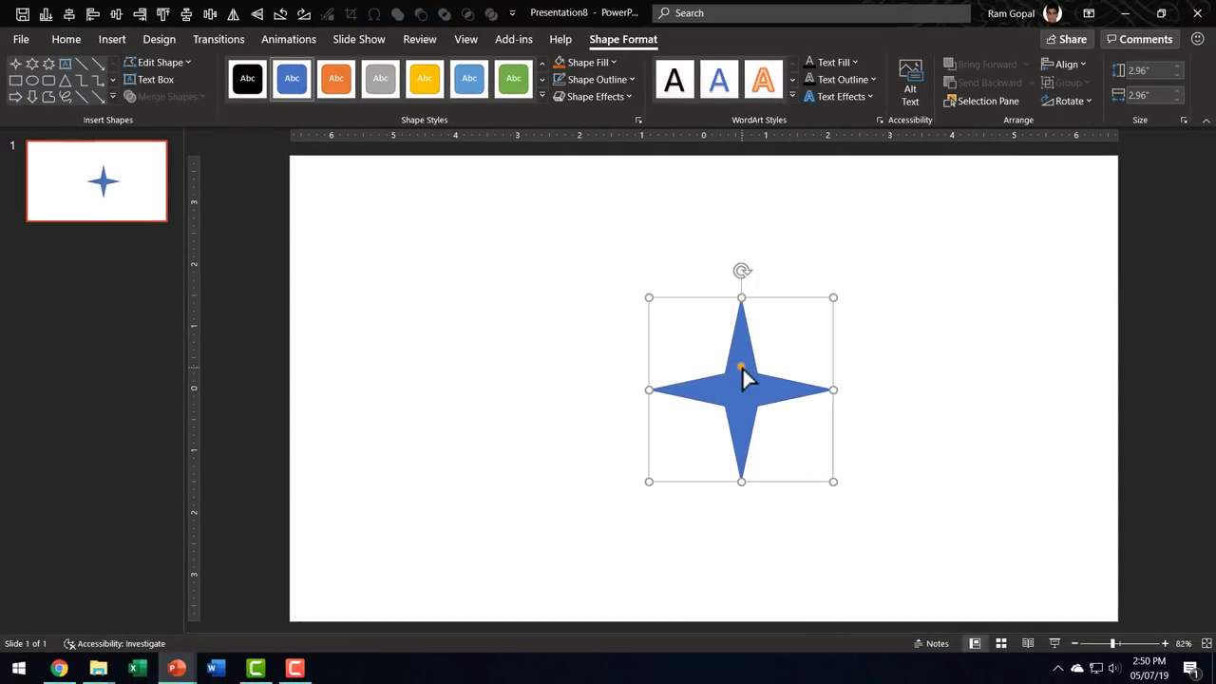
pyautogui.moveTo(742, 369); pyautogui.dragTo(728, 456)
pyautogui.click(855, 428)
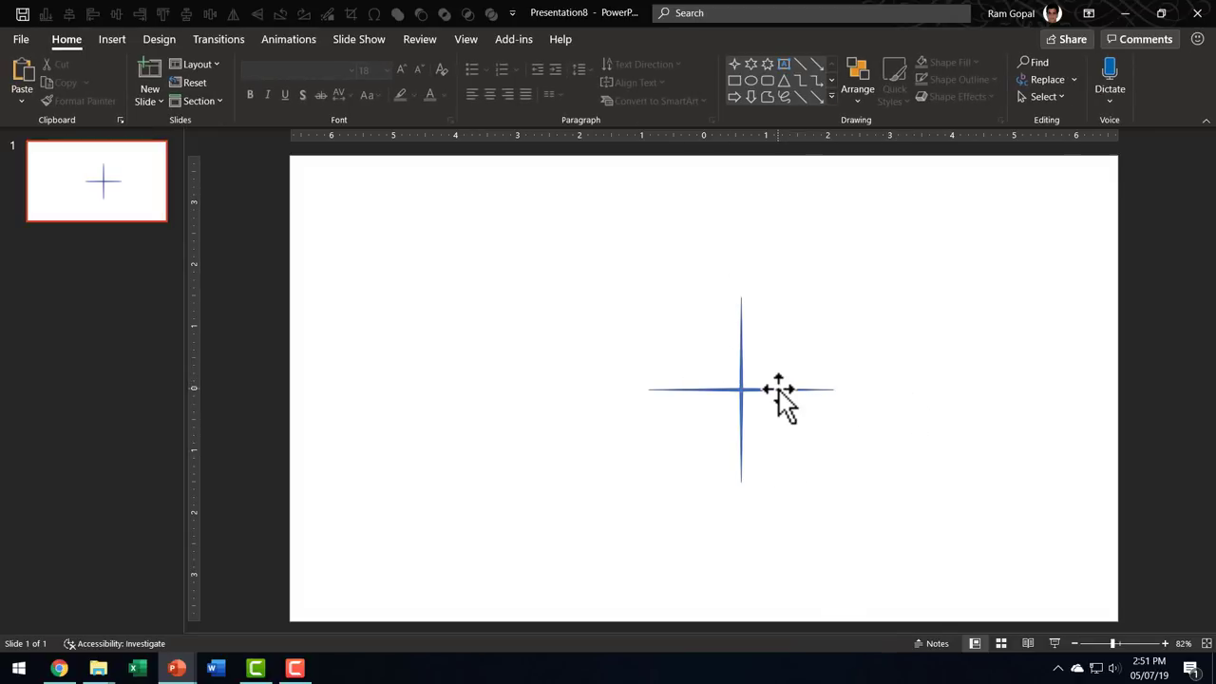
pyautogui.click(119, 169)
# Duplicate the thin-star slide, widen the copy's star into a blue octagon, and apply Morph
pyautogui.rightClick(117, 166)
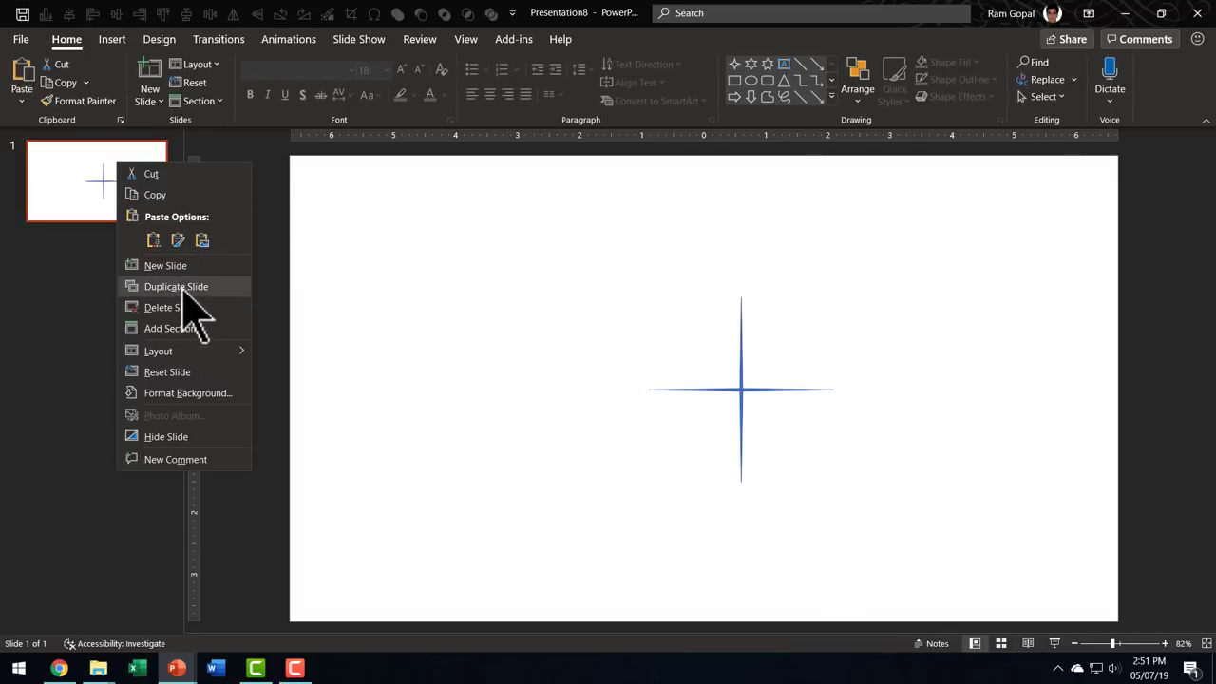
pyautogui.click(183, 287)
pyautogui.click(742, 390)
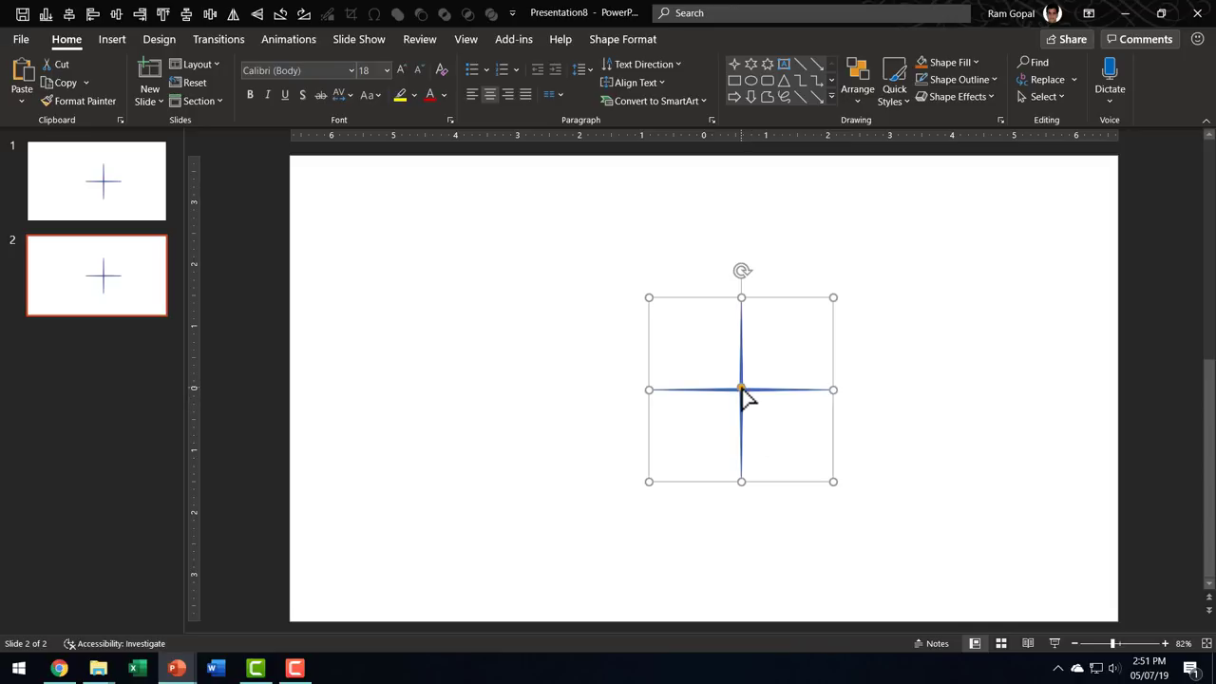
pyautogui.moveTo(743, 391); pyautogui.dragTo(894, 316)
pyautogui.click(228, 42)
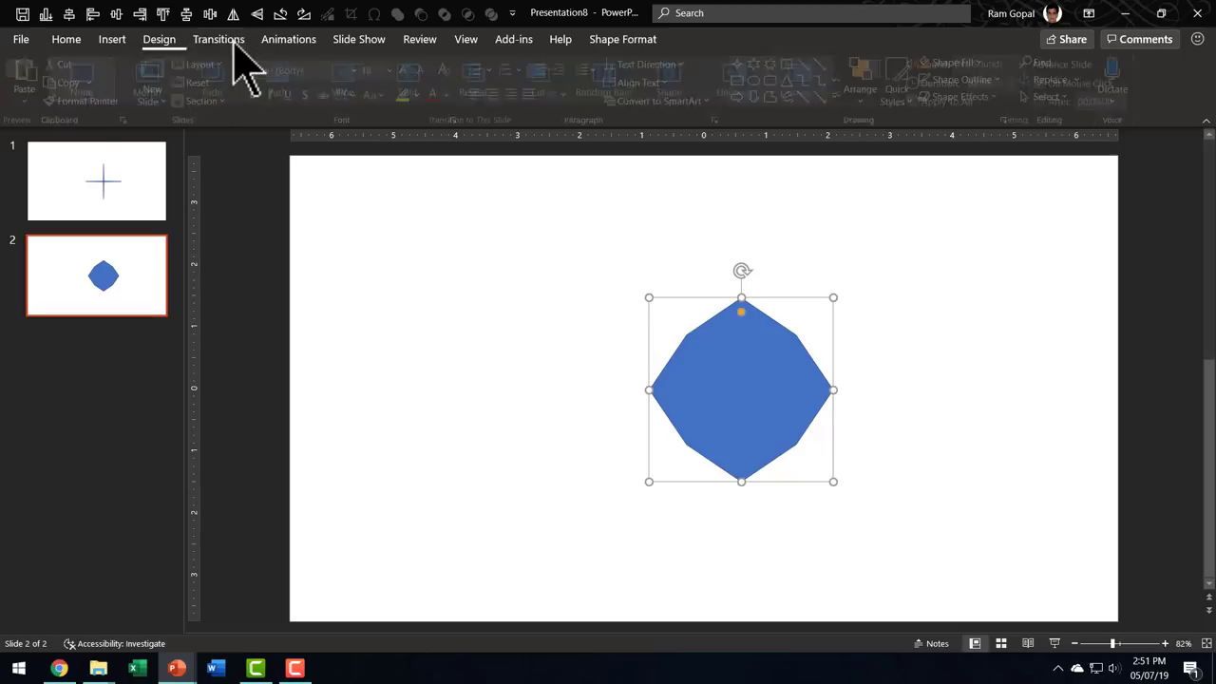
pyautogui.click(153, 81)
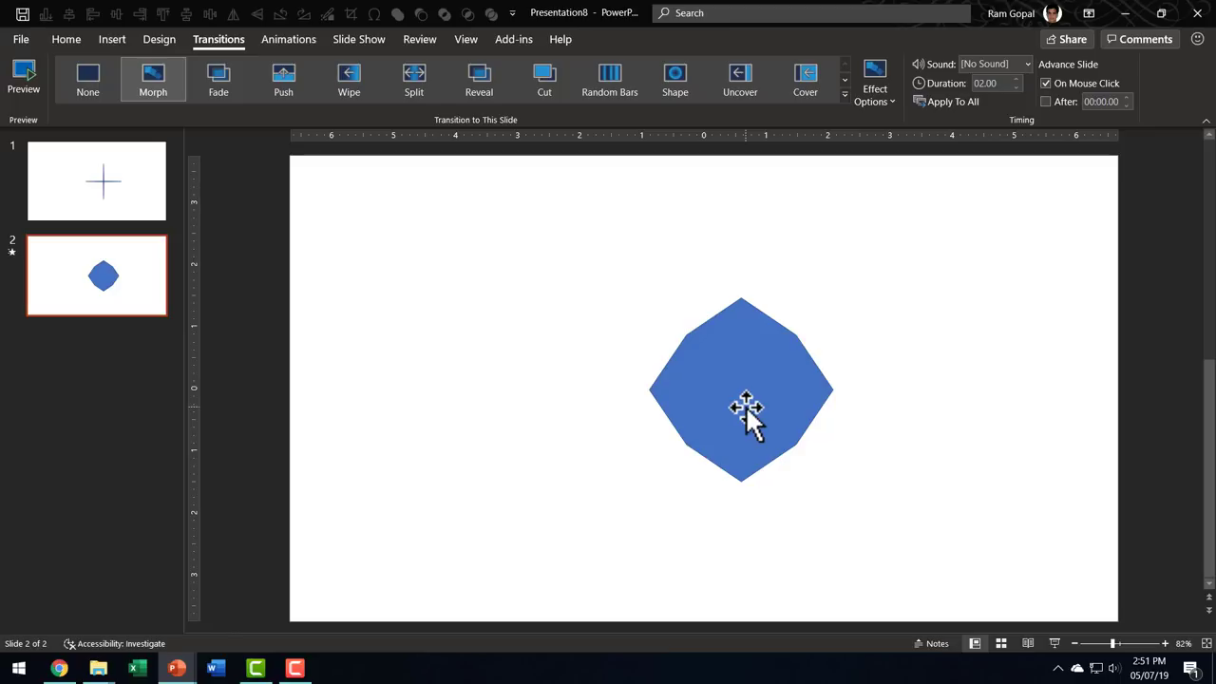
# Draw a Regular Pentagon and move it to the centre of the slide
pyautogui.click(746, 408)
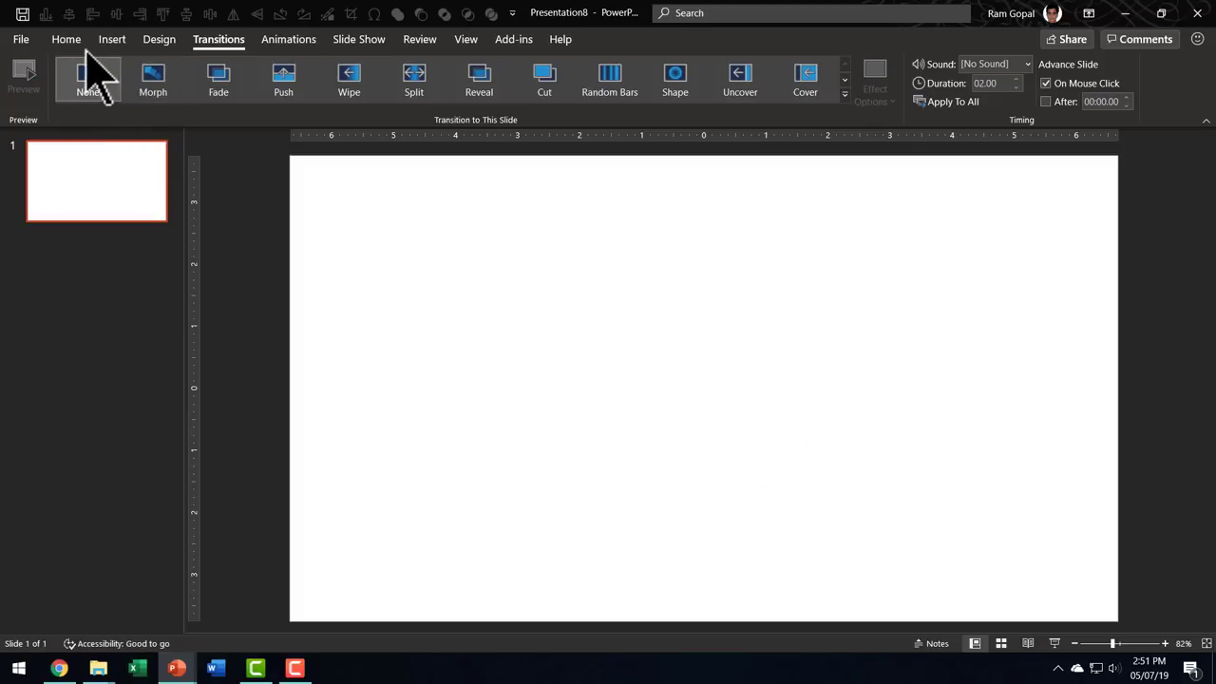
pyautogui.click(66, 39)
pyautogui.click(831, 97)
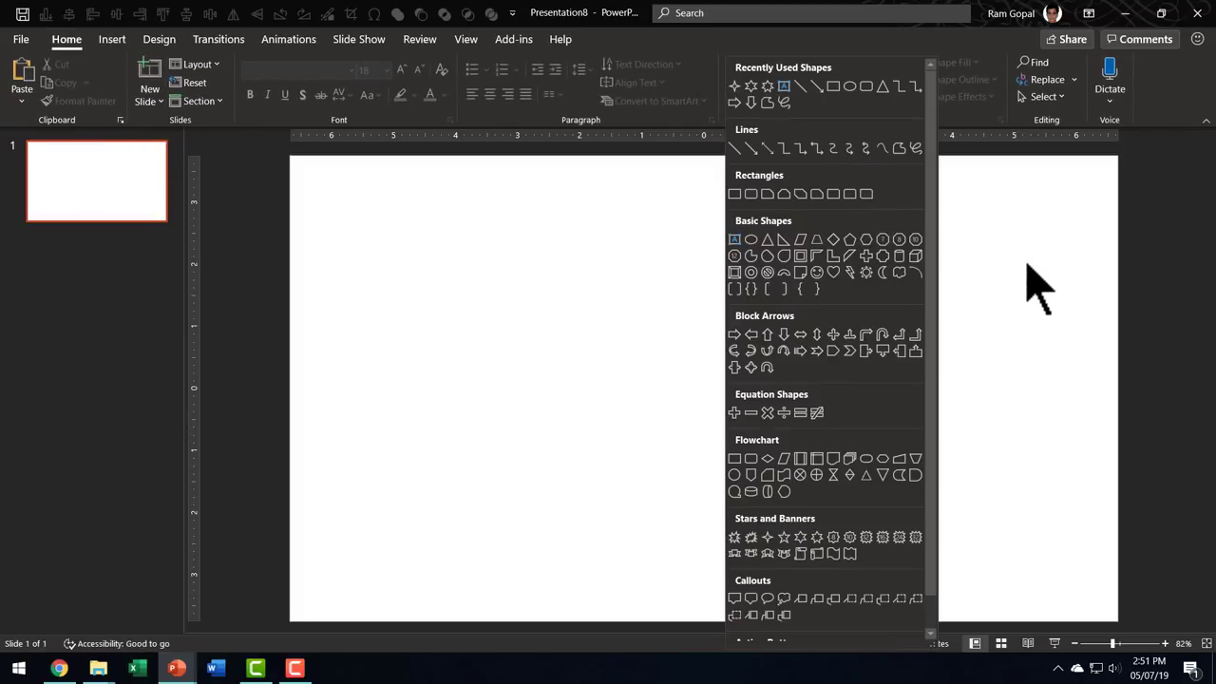
pyautogui.click(852, 241)
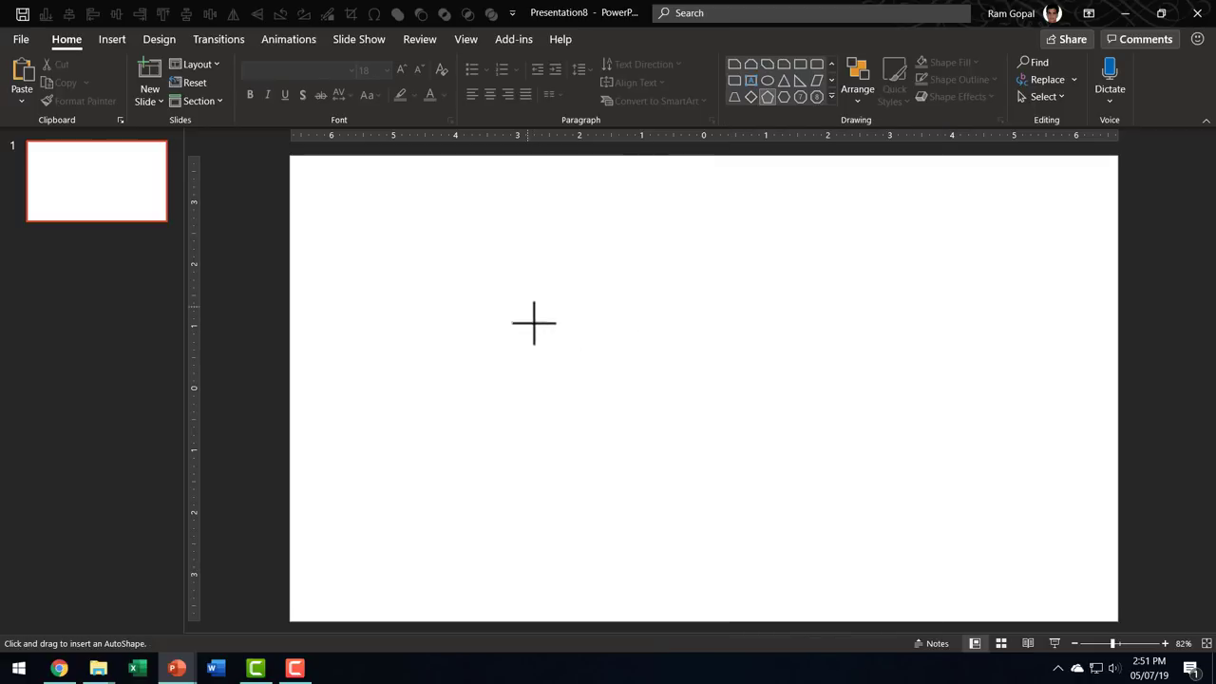
pyautogui.moveTo(532, 316); pyautogui.dragTo(666, 497)
pyautogui.moveTo(655, 408); pyautogui.dragTo(736, 408)
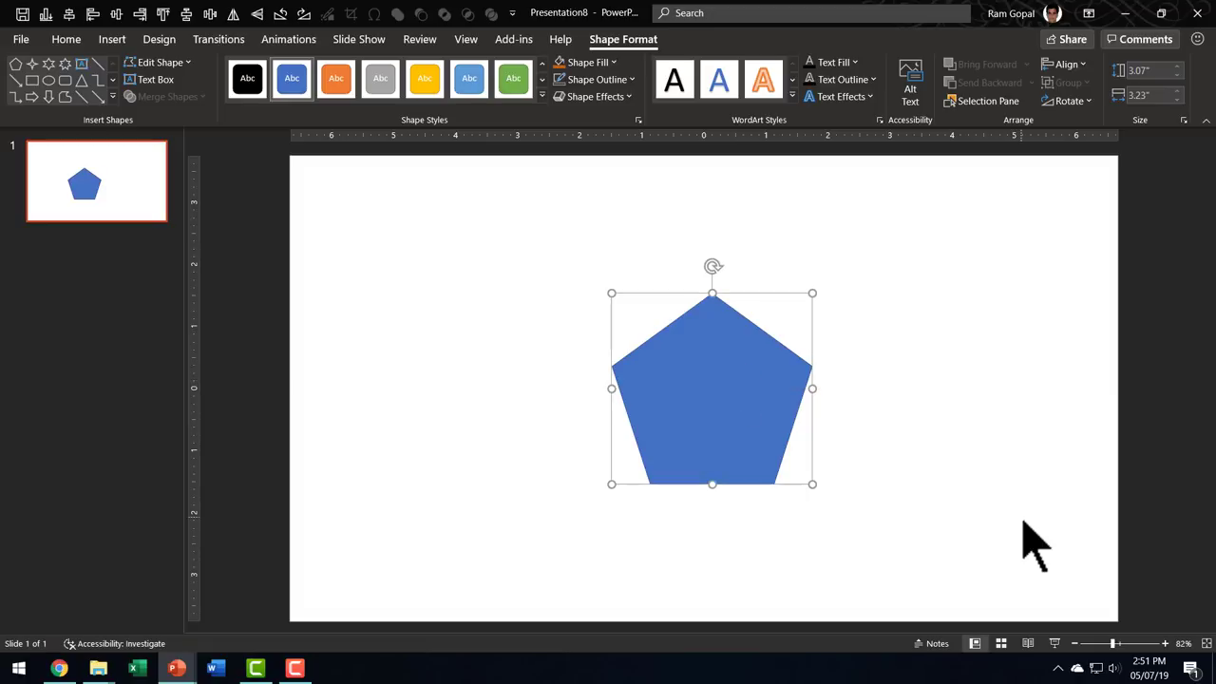
pyautogui.click(74, 42)
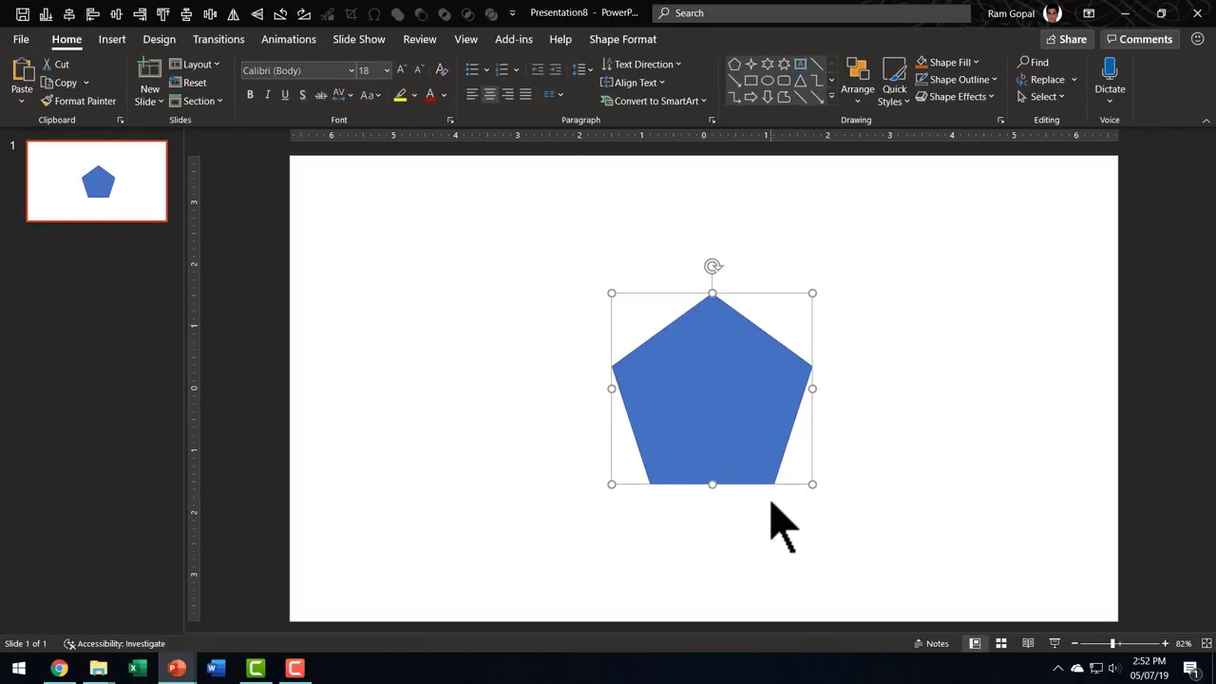
pyautogui.click(832, 97)
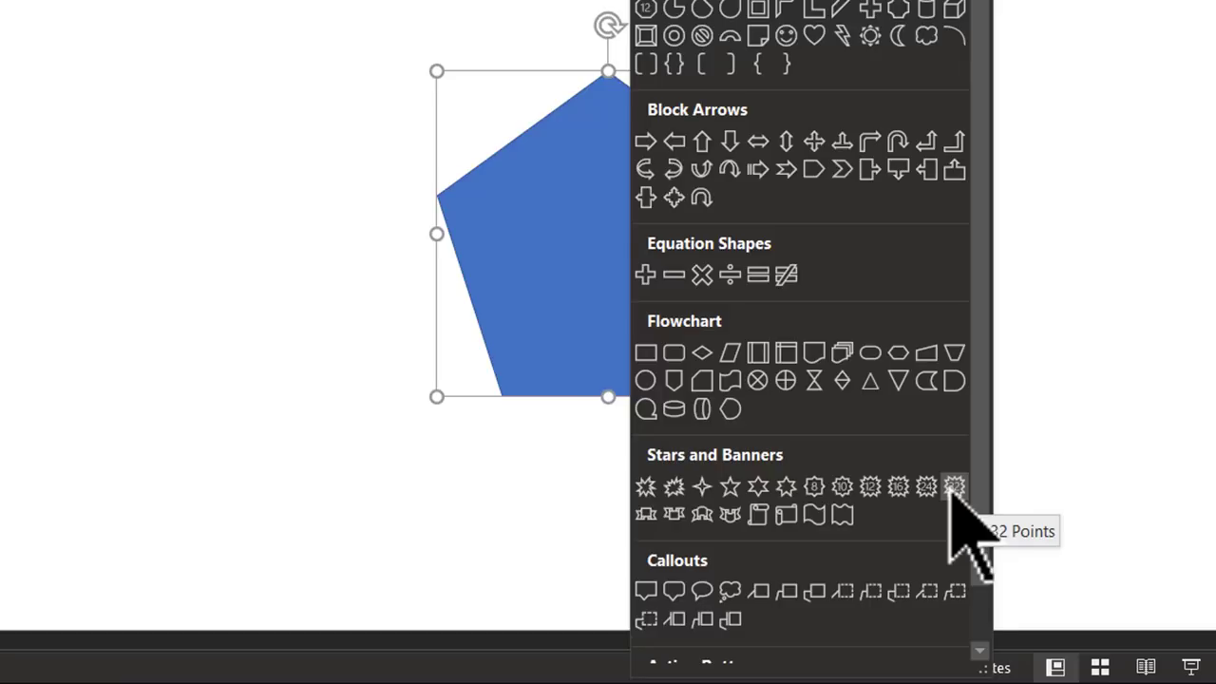
pyautogui.click(641, 241)
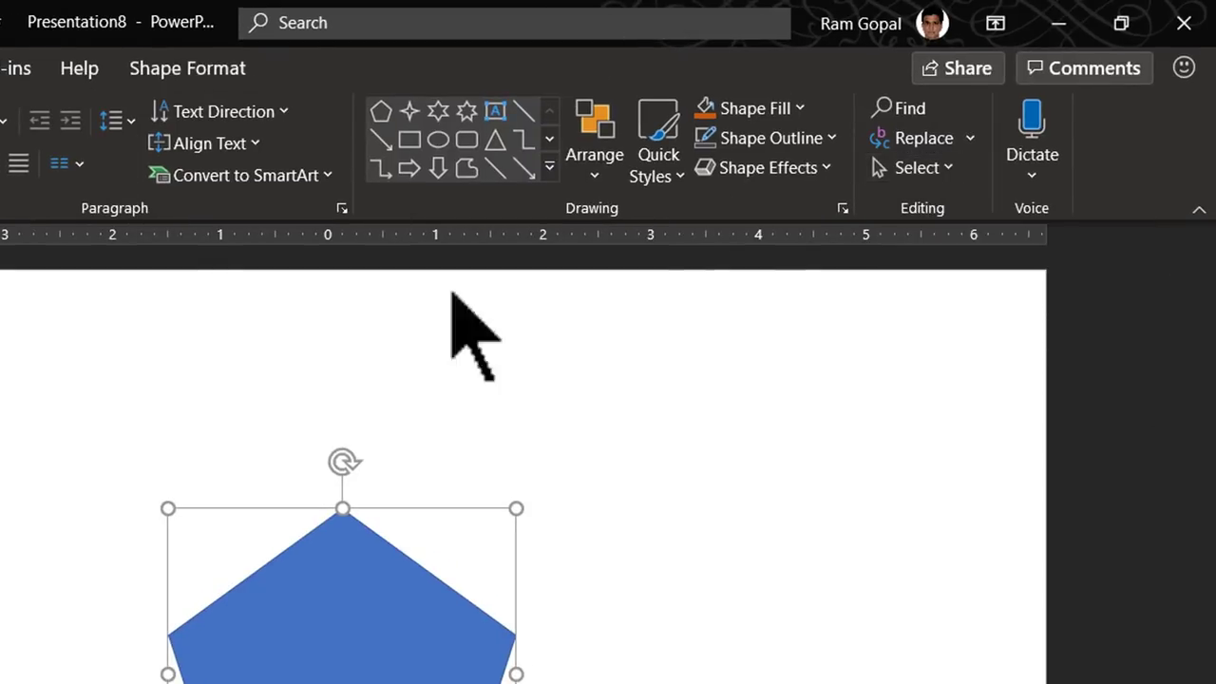
# In the Selection Pane, prefix Pentagon 6 with '!!' to name it !!Pentagon 6
pyautogui.click(947, 169)
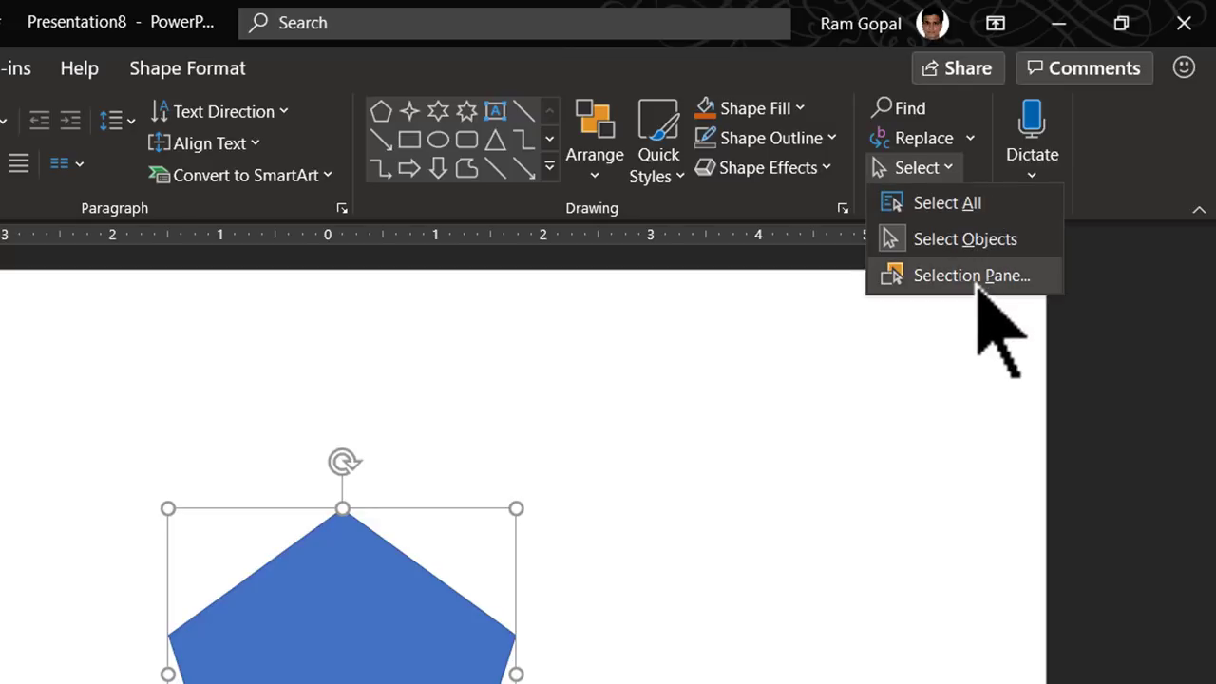
pyautogui.click(973, 276)
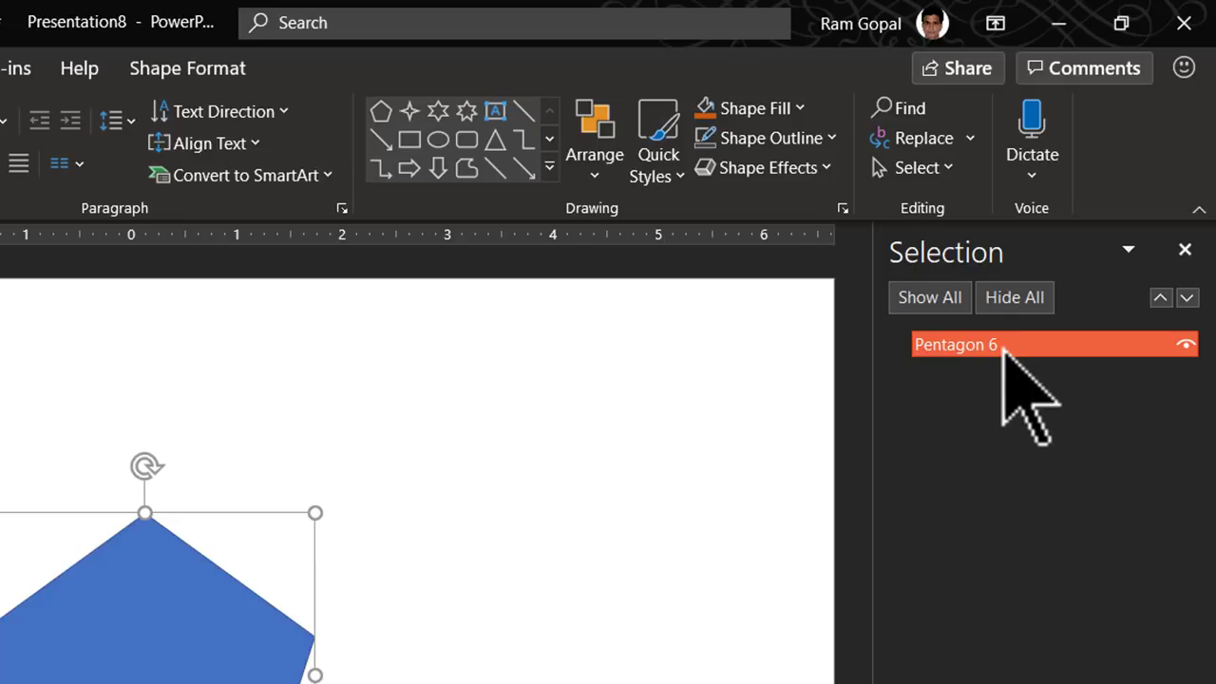
pyautogui.click(929, 348)
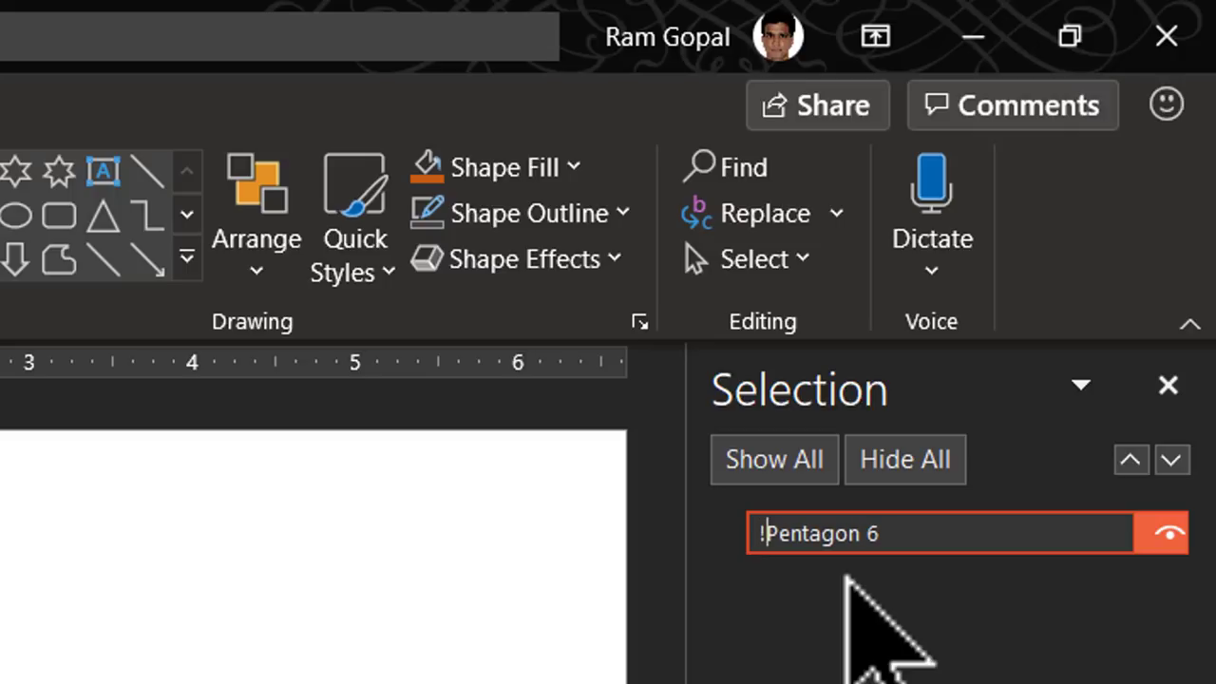
pyautogui.write('!!')
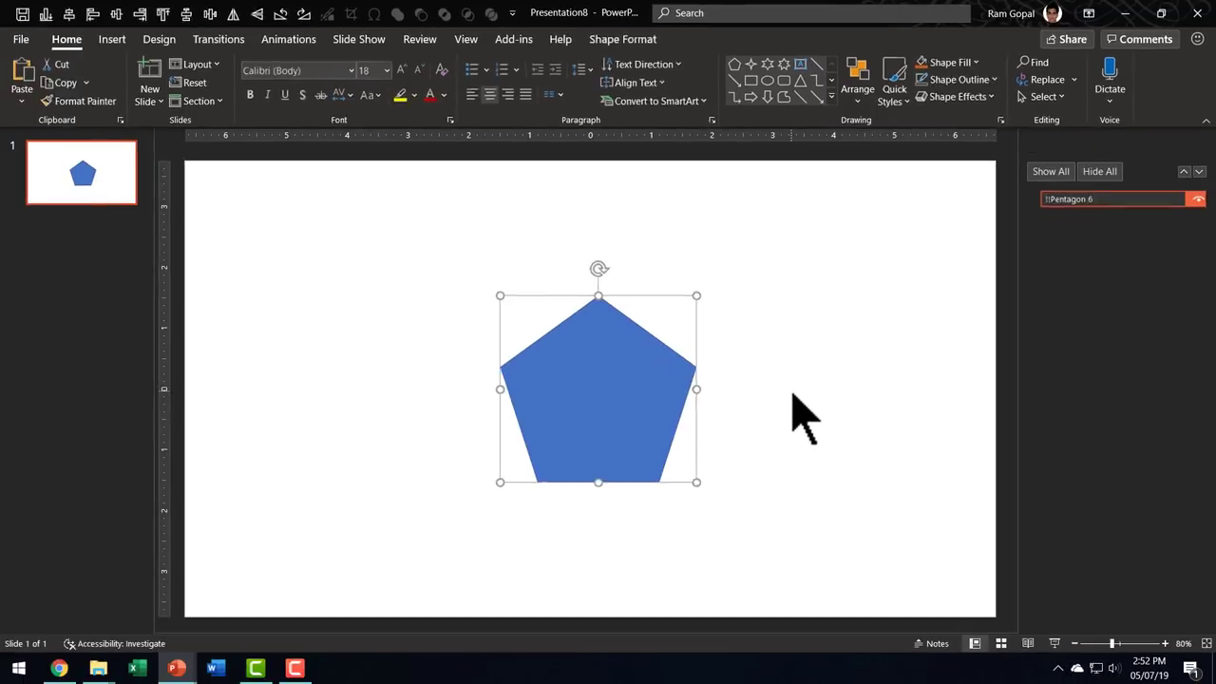
pyautogui.click(794, 399)
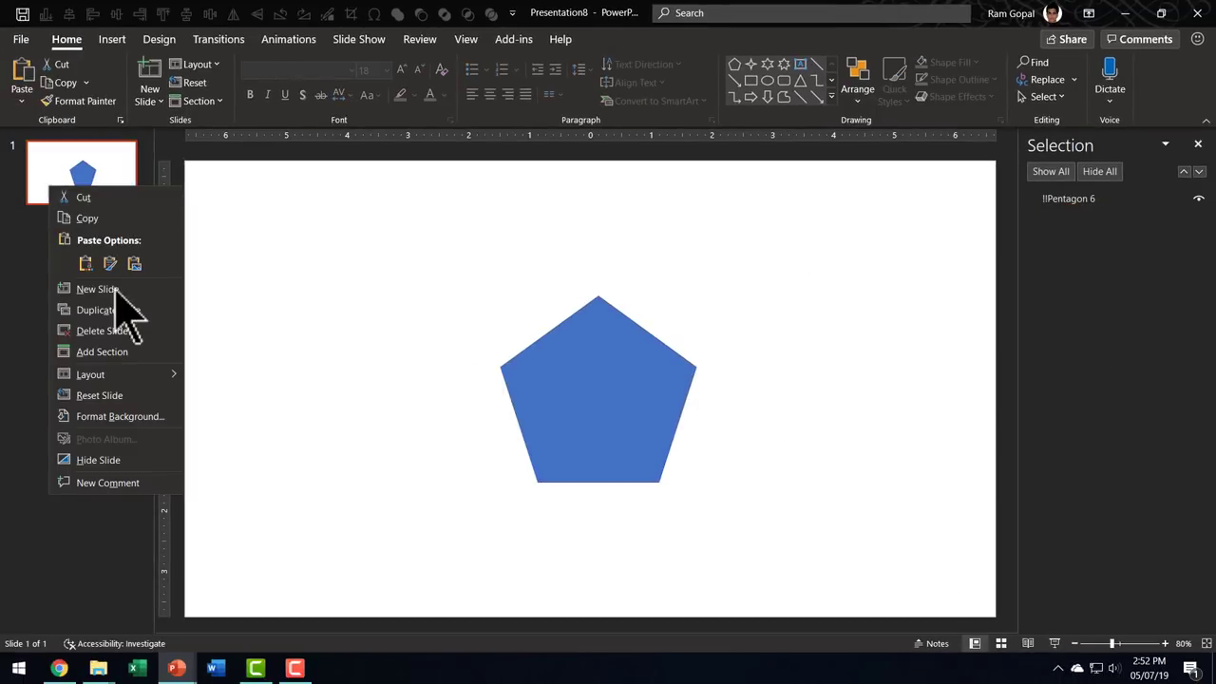
# Change slide 2's pentagon into a 32-Point Star while it keeps the !!Pentagon 6 name
pyautogui.click(114, 309)
pyautogui.click(1081, 200)
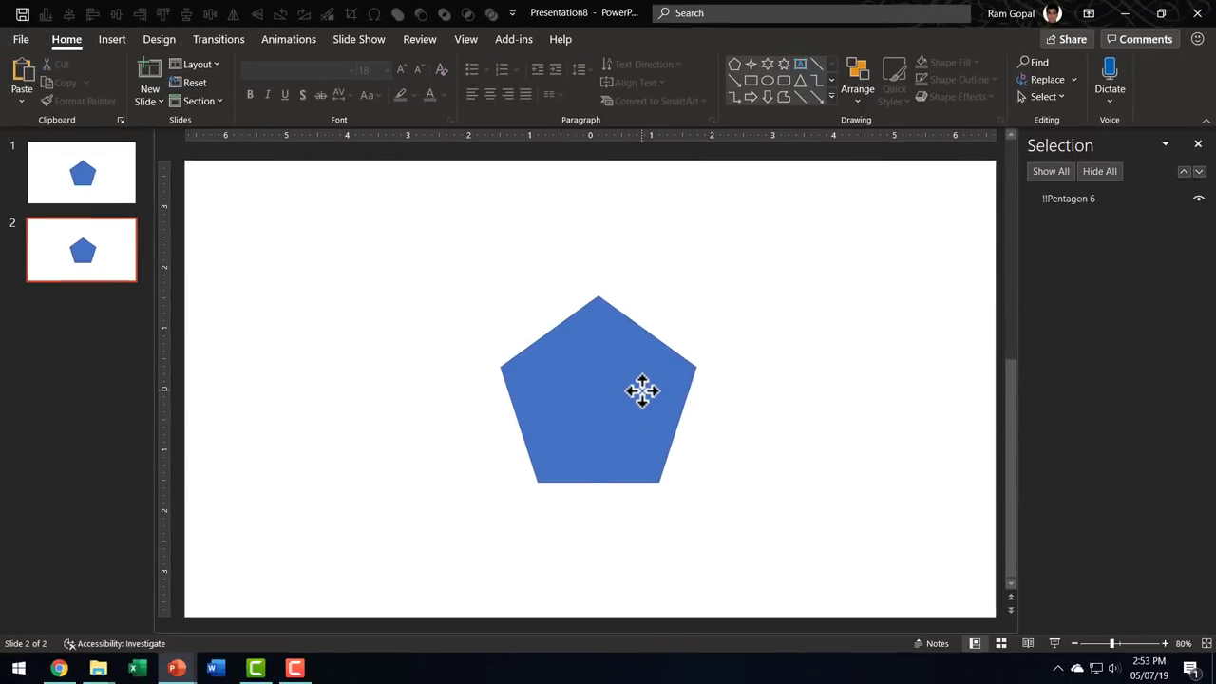
pyautogui.click(642, 391)
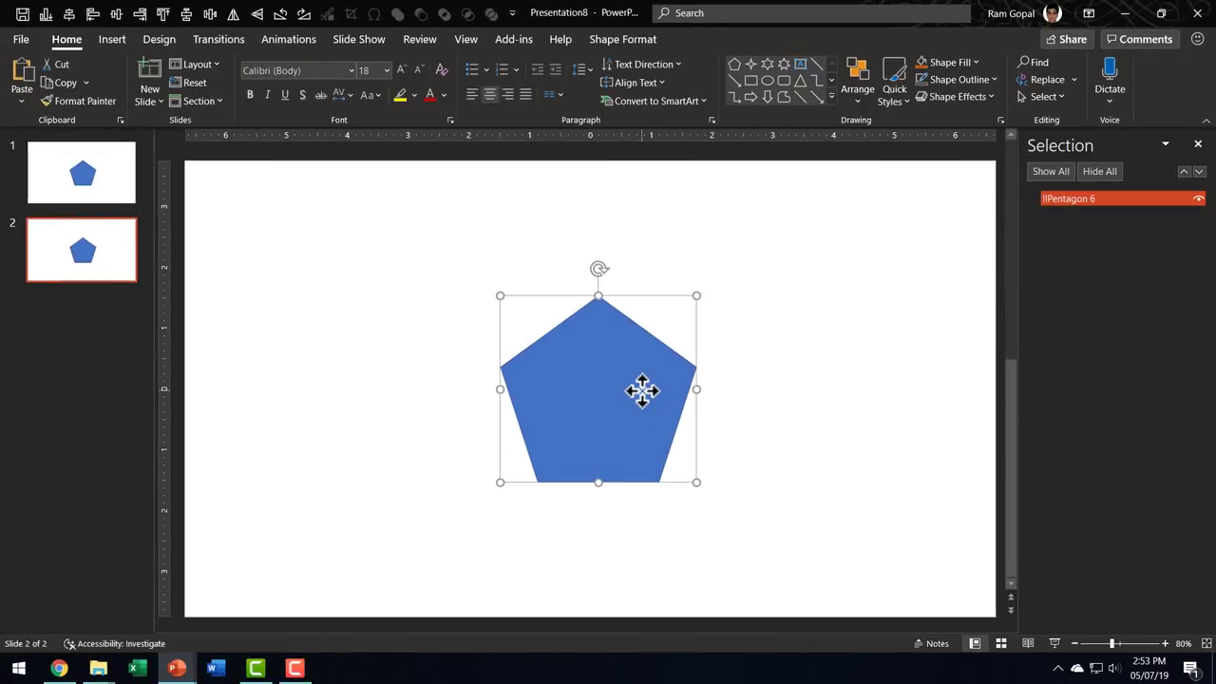
pyautogui.click(632, 41)
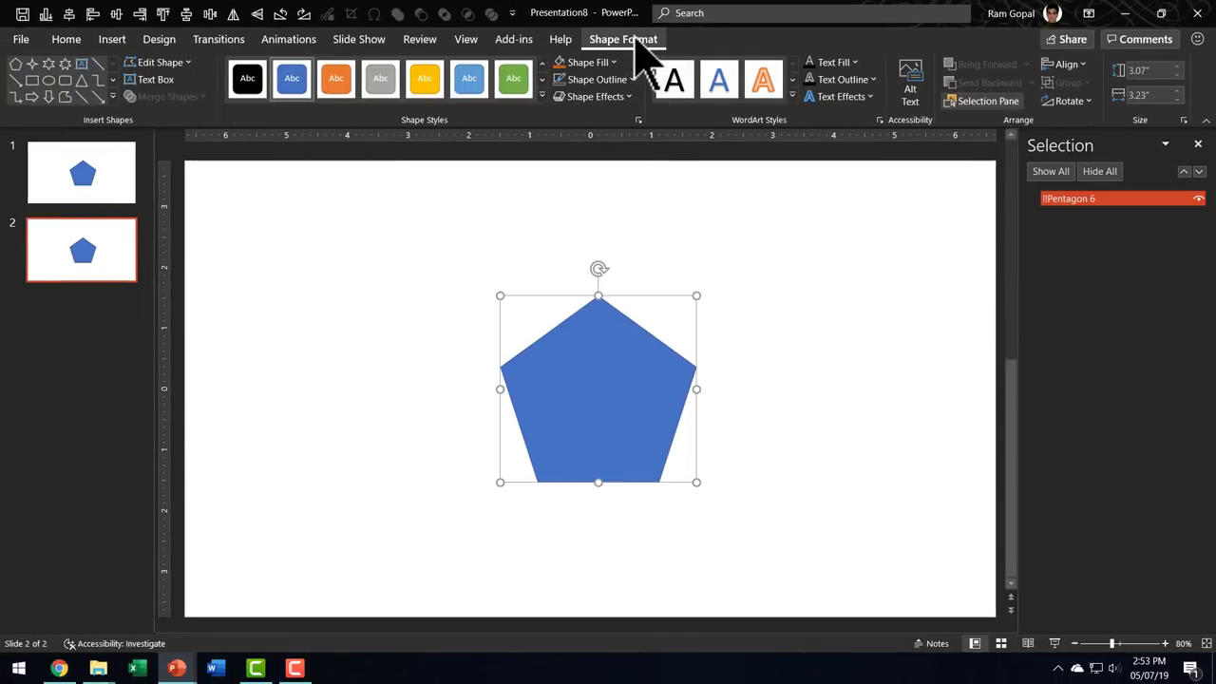
pyautogui.click(161, 63)
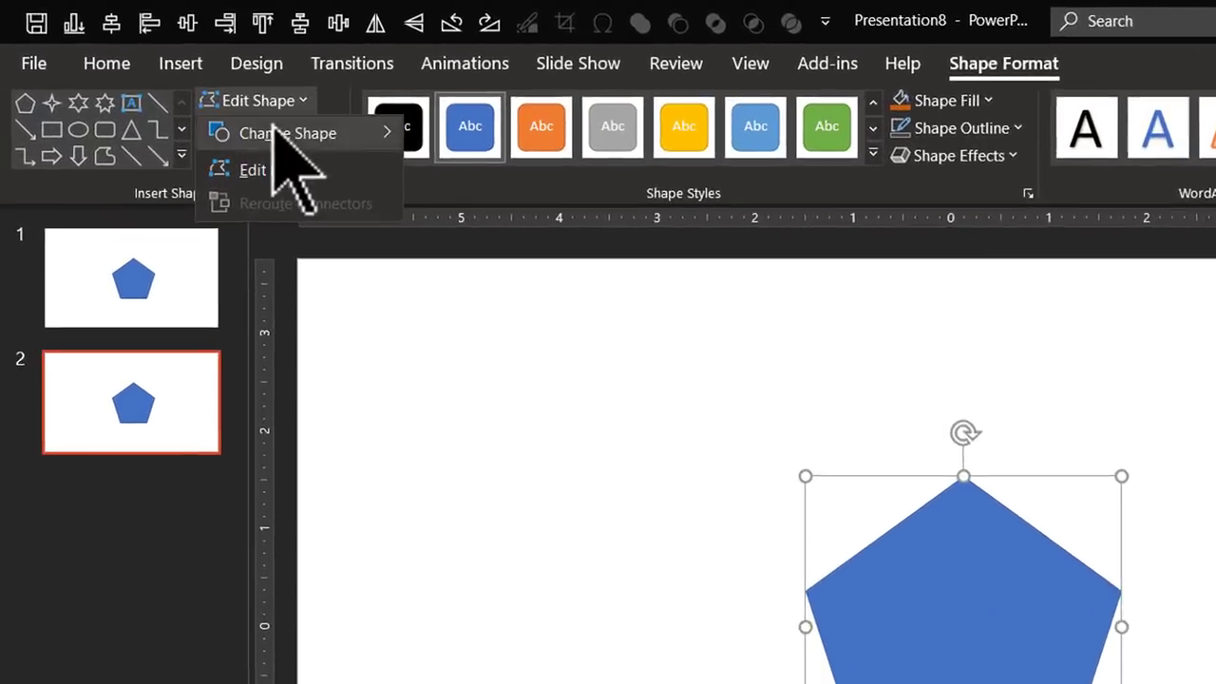
pyautogui.click(280, 133)
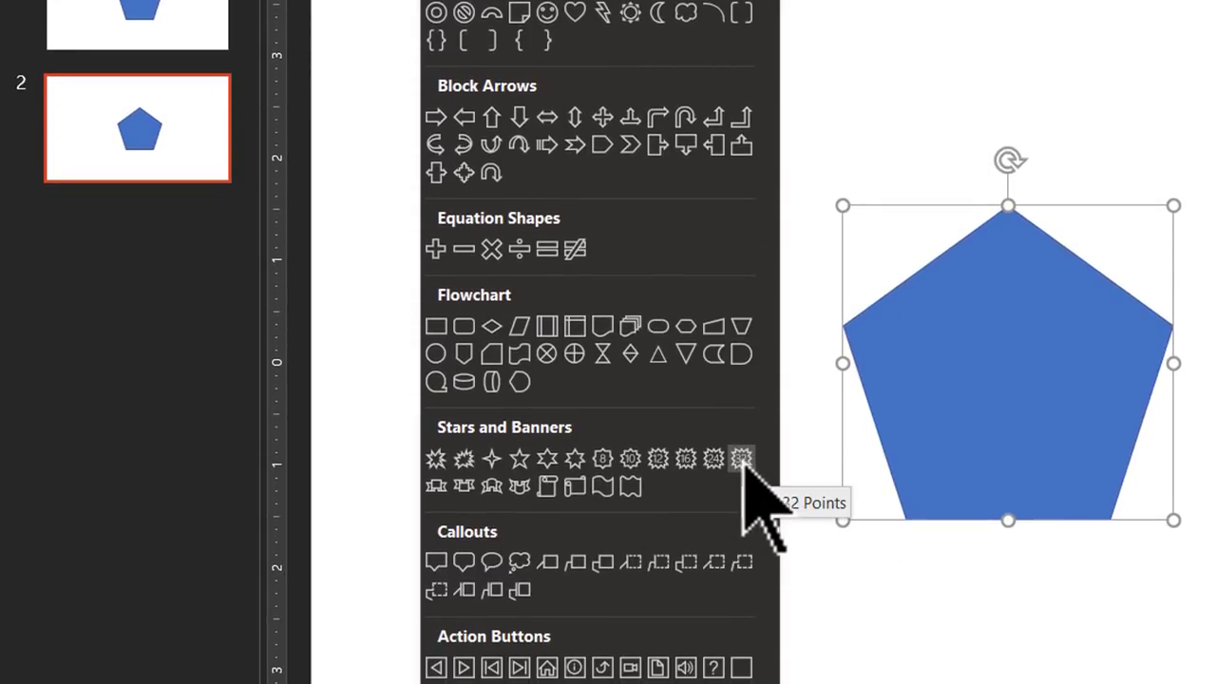
pyautogui.click(743, 461)
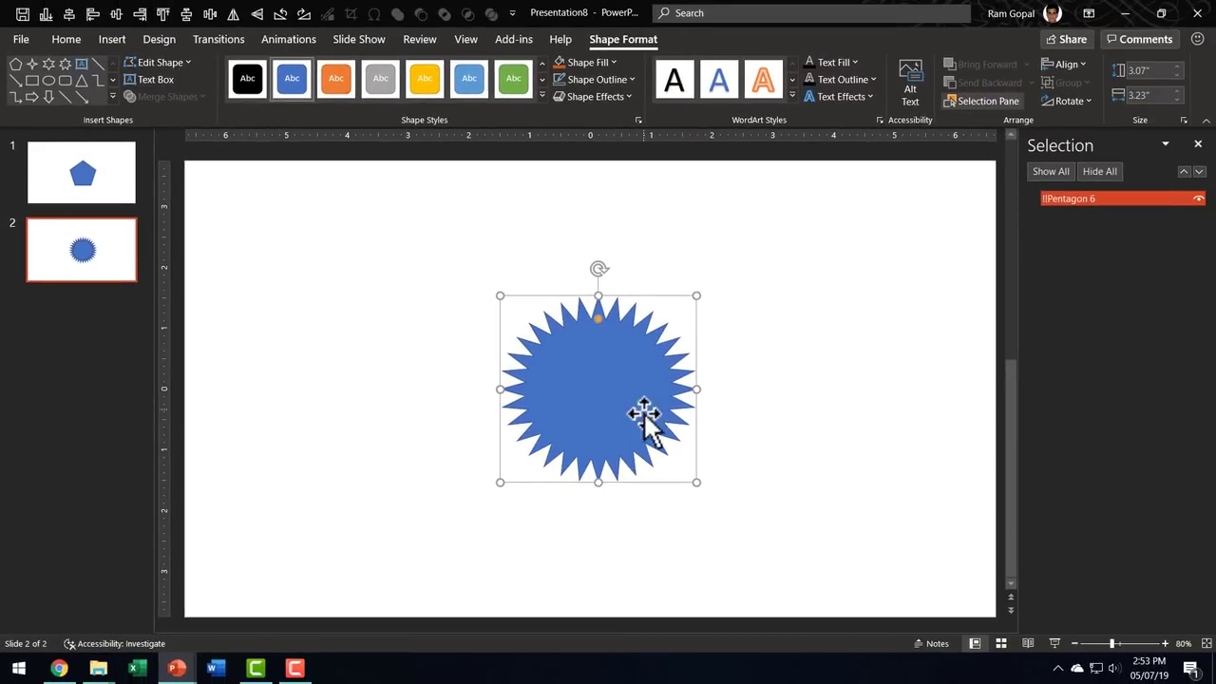
# Apply the Morph transition to slide 2, then go back to slide 1
pyautogui.click(226, 42)
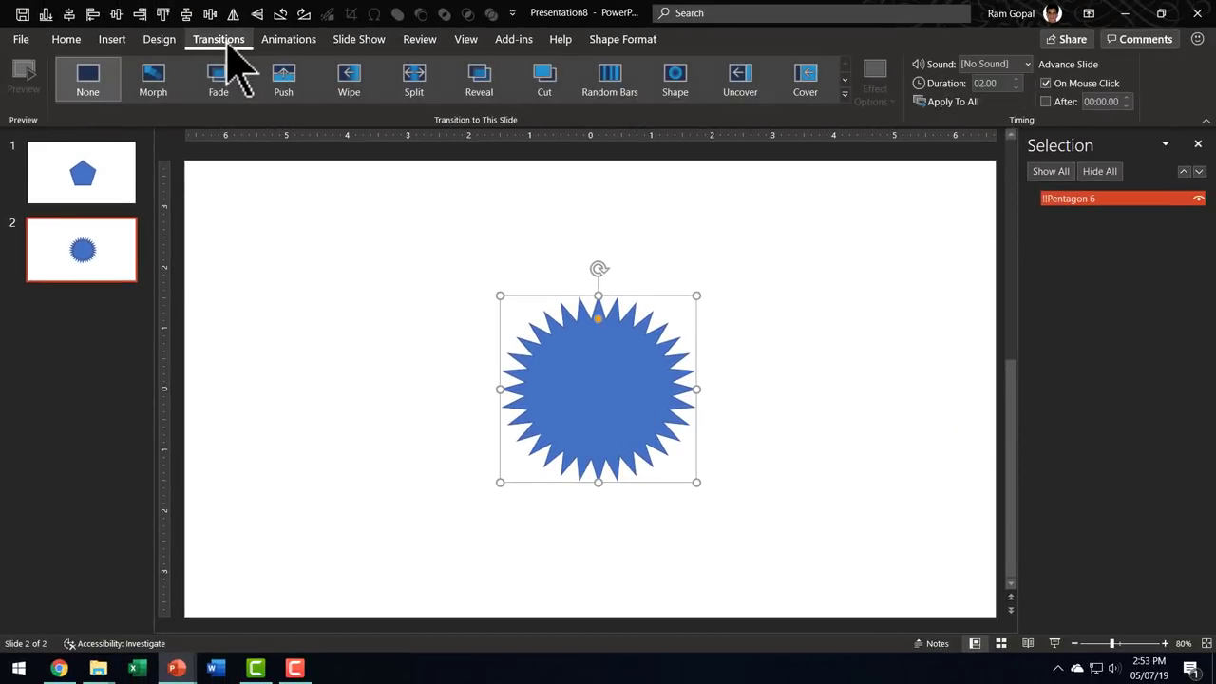
pyautogui.click(154, 85)
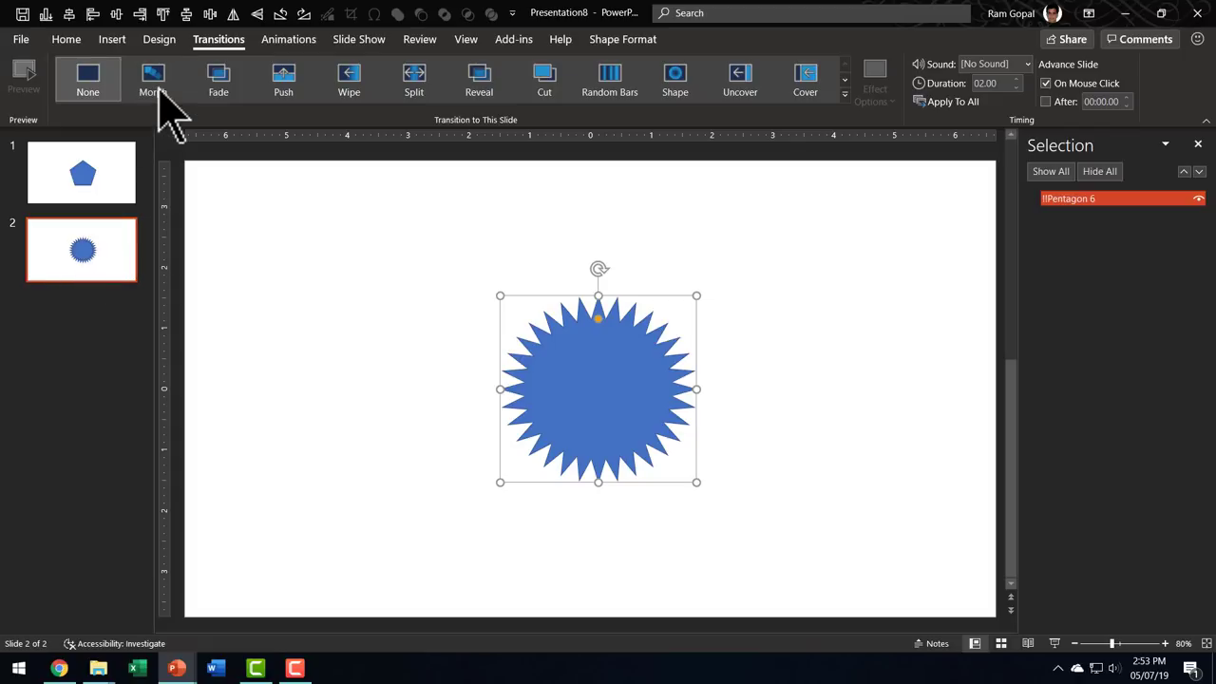
pyautogui.click(95, 176)
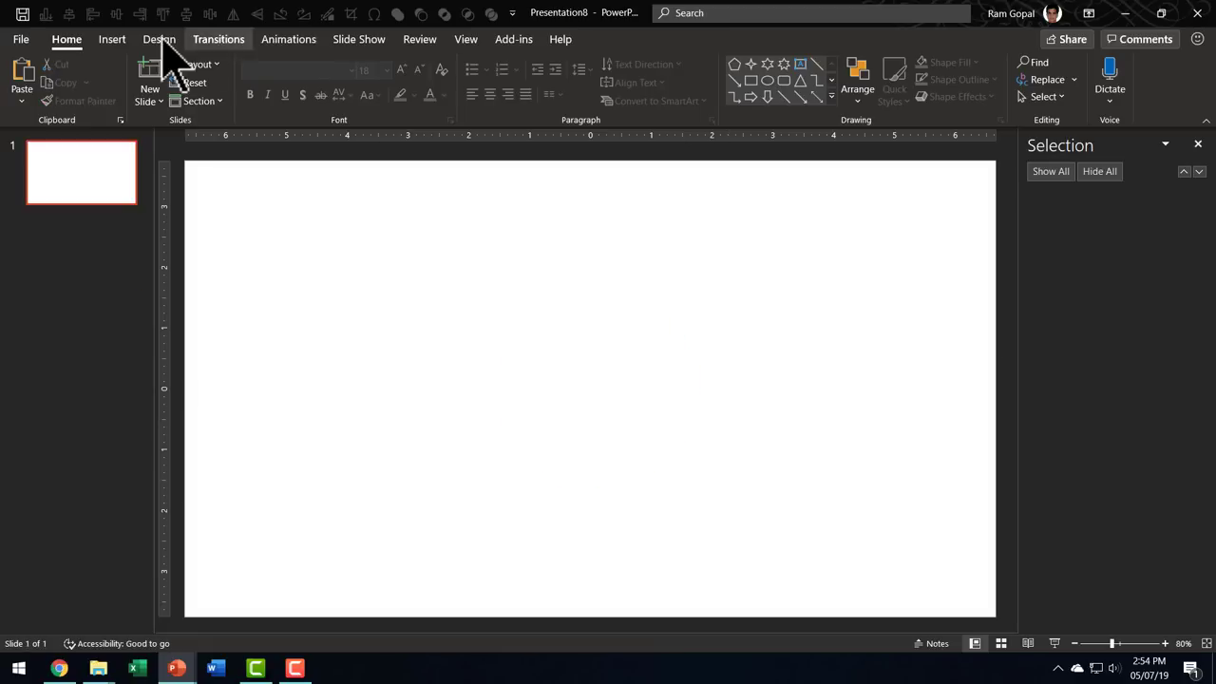
# Insert the elephant icon from the Animals icons and enlarge it to 2.52 inches square
pyautogui.click(112, 39)
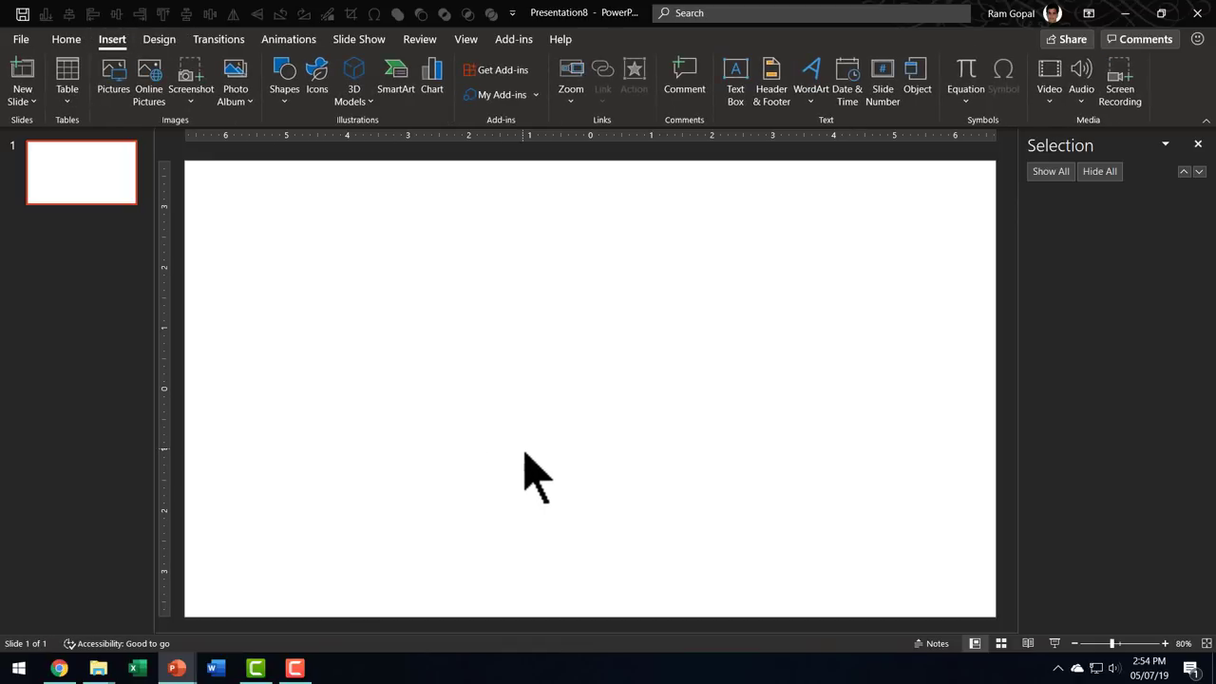
pyautogui.click(318, 81)
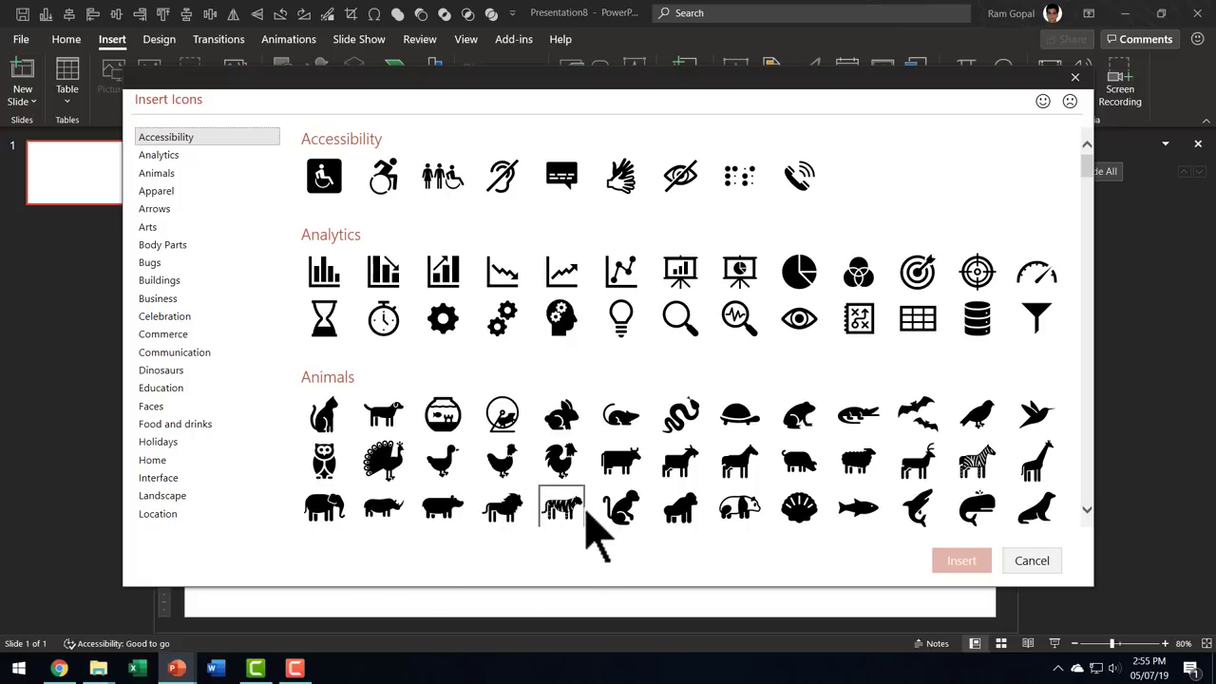
pyautogui.click(328, 523)
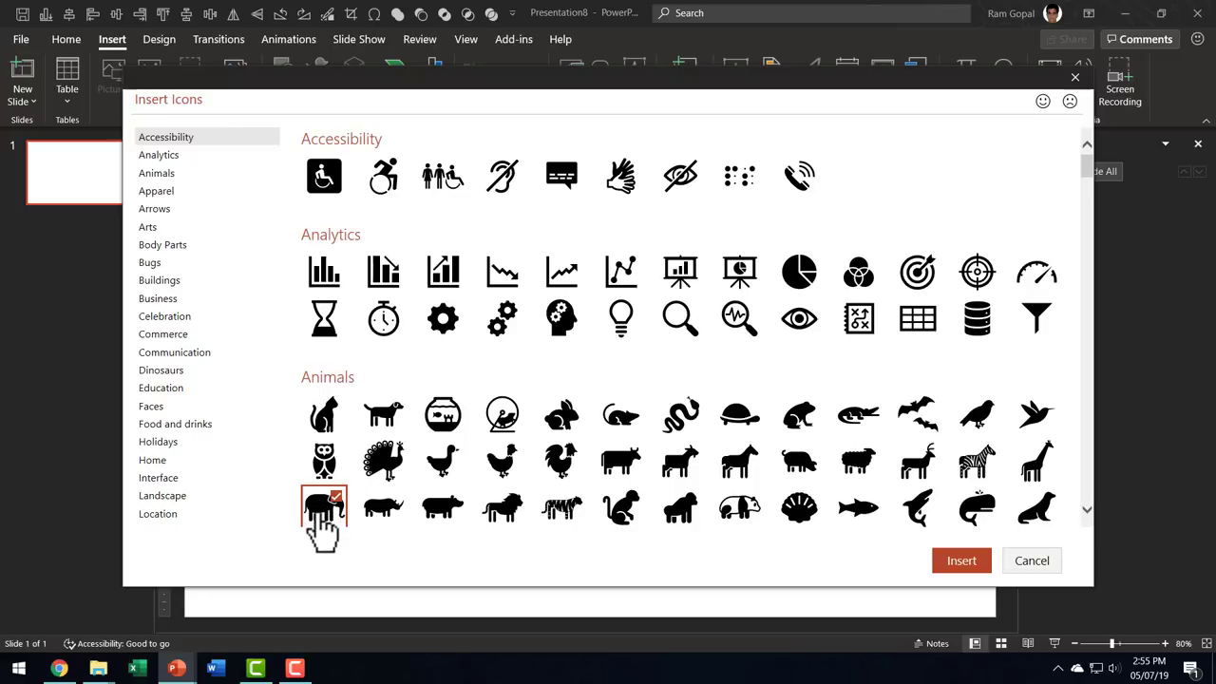
pyautogui.click(961, 560)
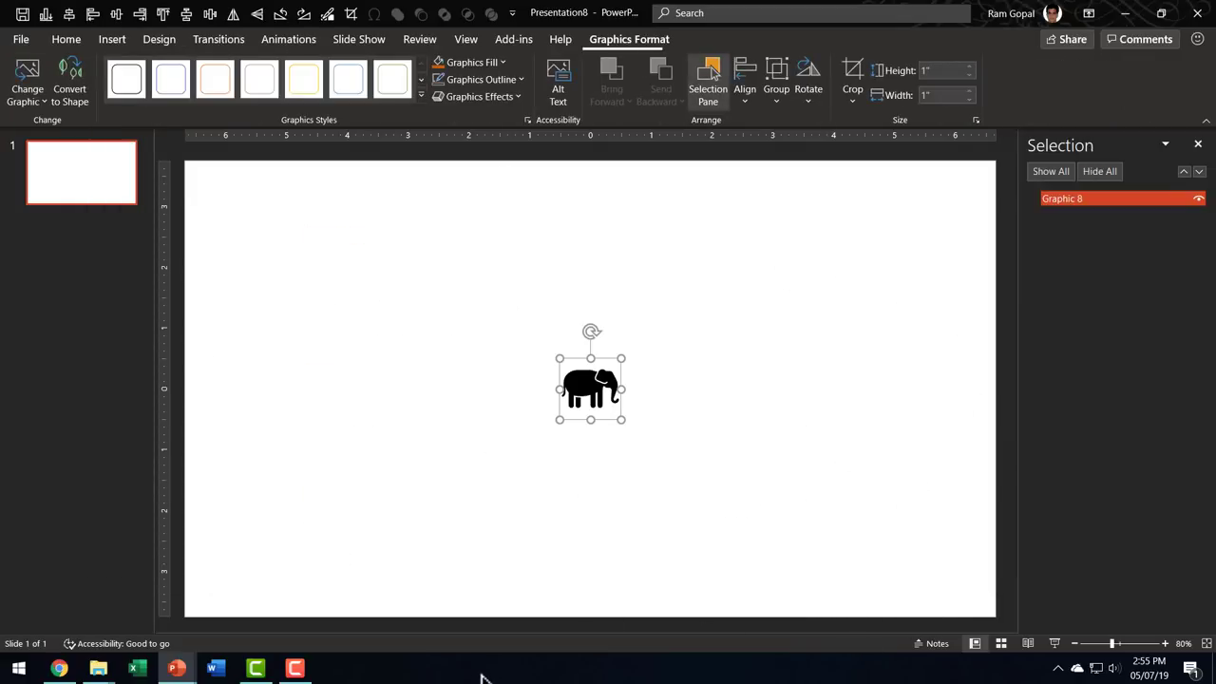
pyautogui.moveTo(623, 356); pyautogui.dragTo(567, 385)
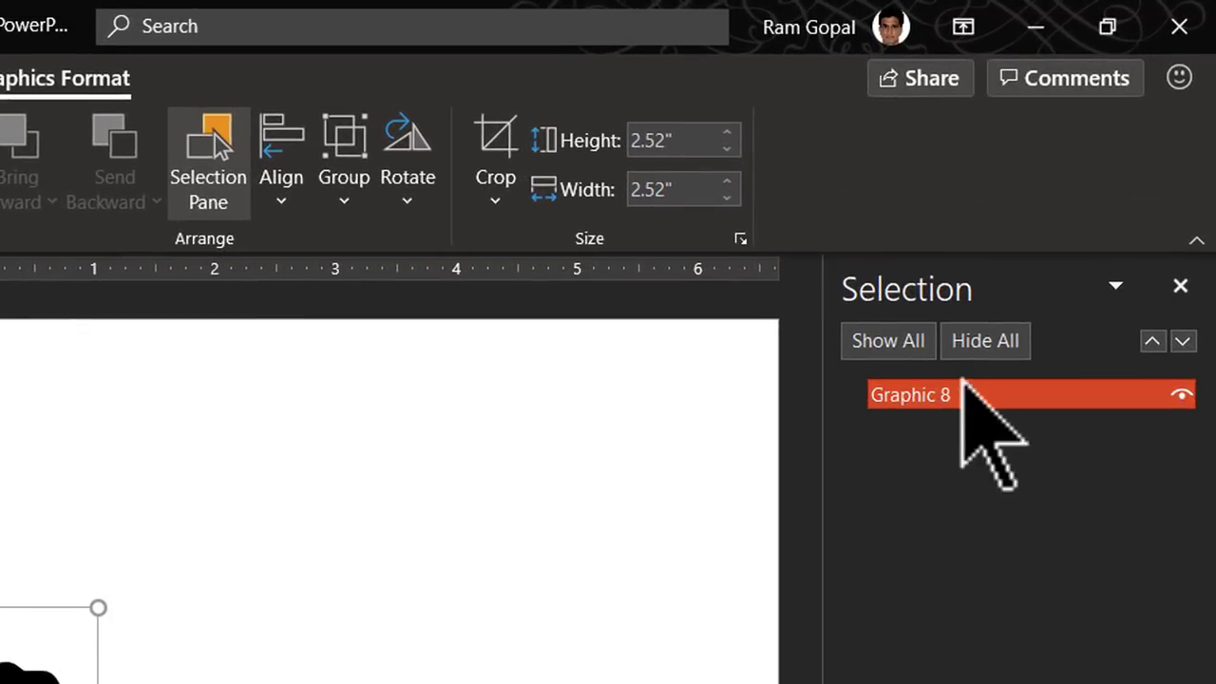
# Prefix the Graphic 8 entry with '!!' so it reads !!Graphic 8
pyautogui.click(880, 399)
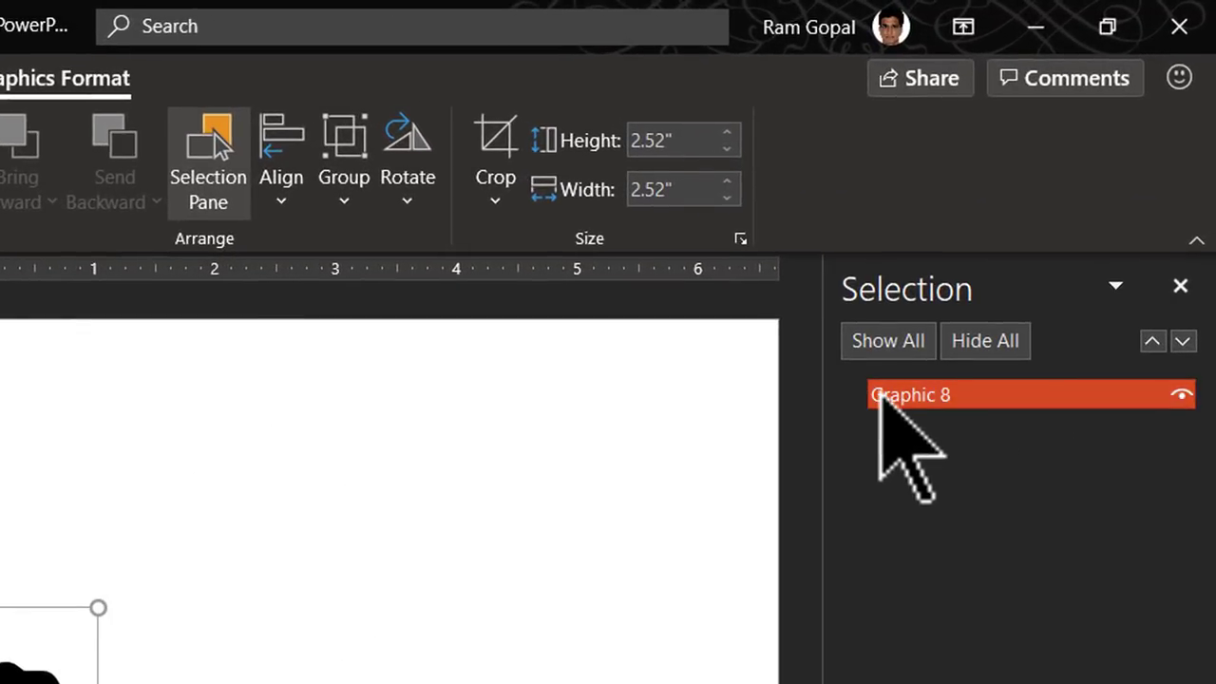
pyautogui.click(880, 397)
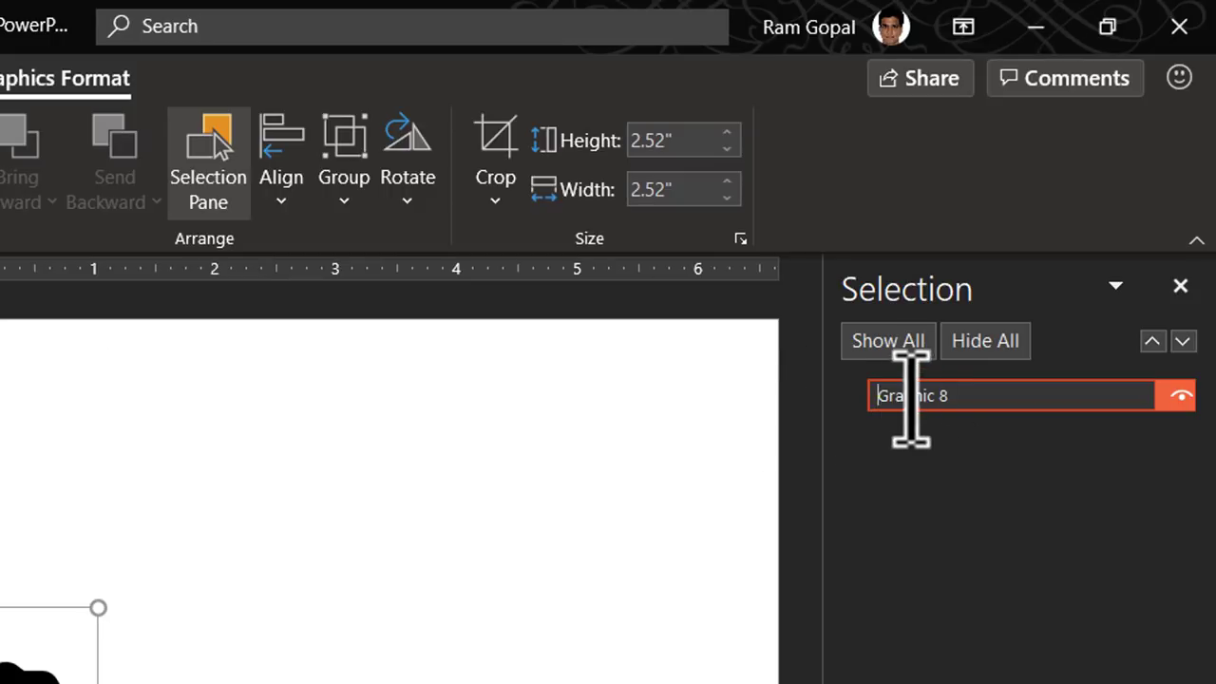
pyautogui.write('!!')
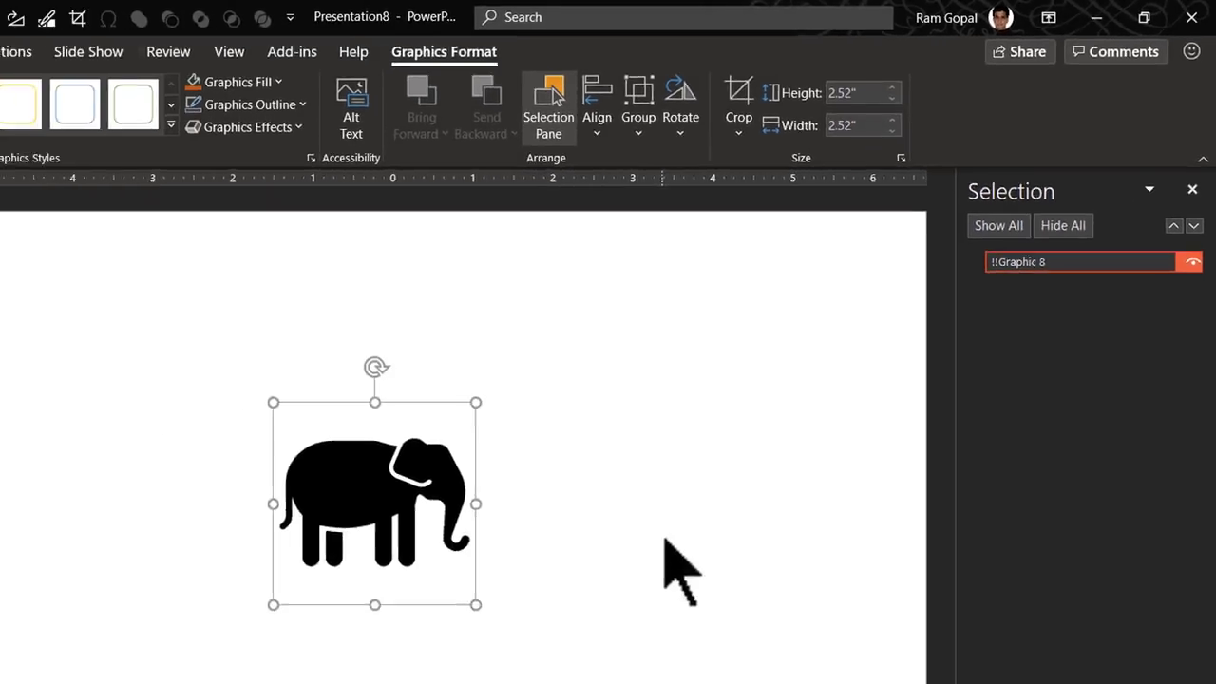
pyautogui.click(795, 429)
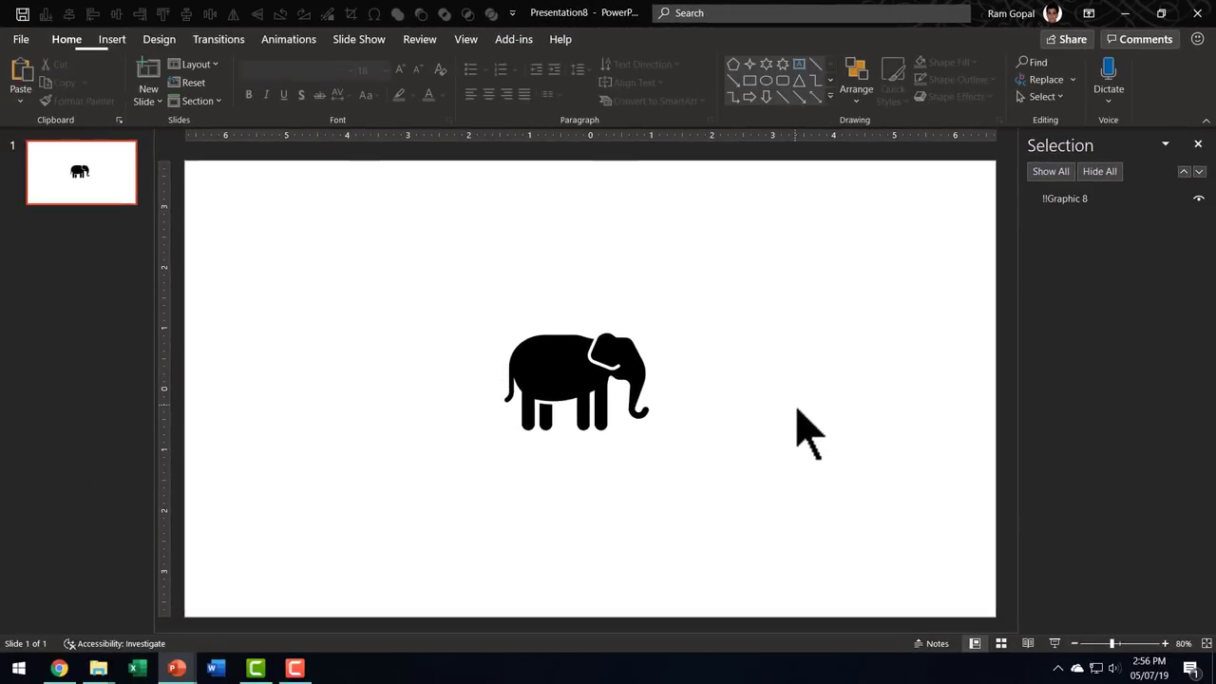
# Duplicate the elephant slide and replace the copy's elephant with a tiger icon via Change Graphic
pyautogui.rightClick(74, 197)
pyautogui.click(133, 316)
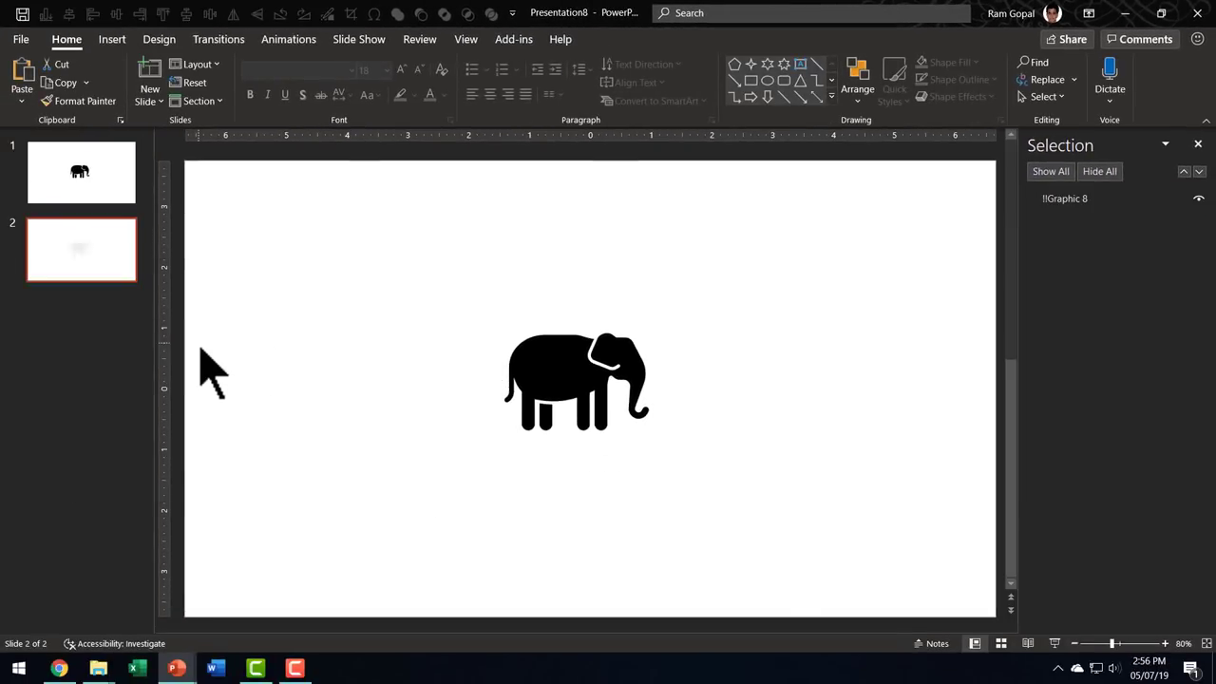
pyautogui.click(583, 389)
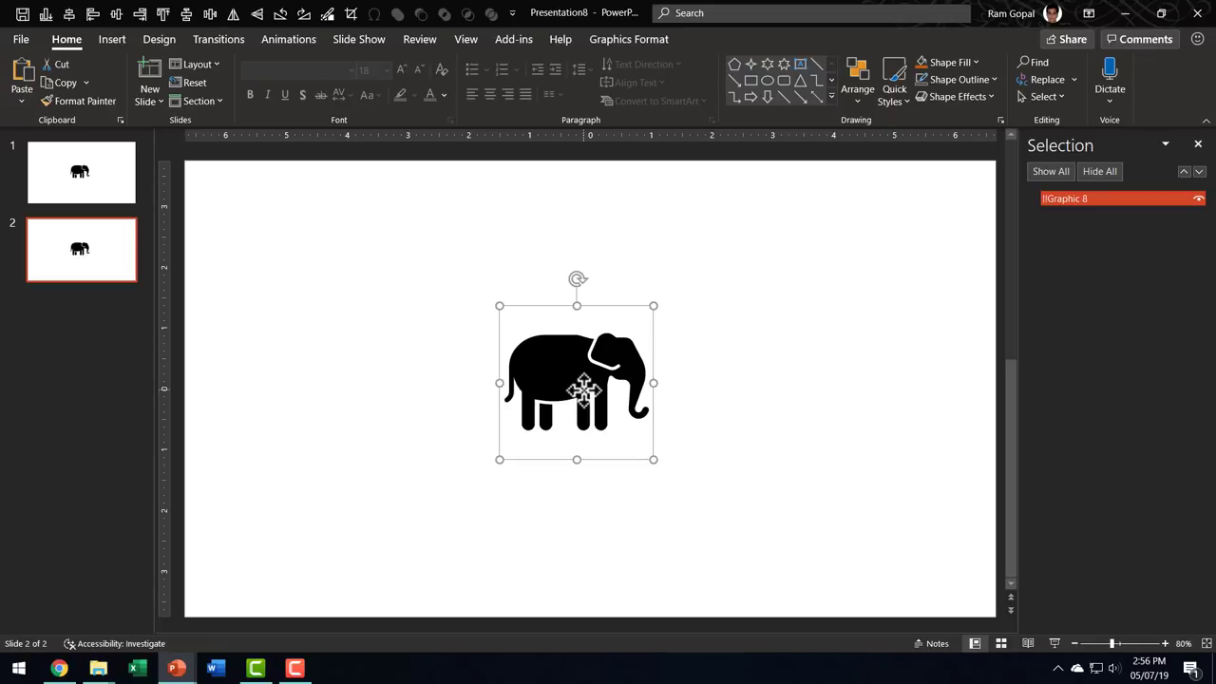
pyautogui.rightClick(584, 390)
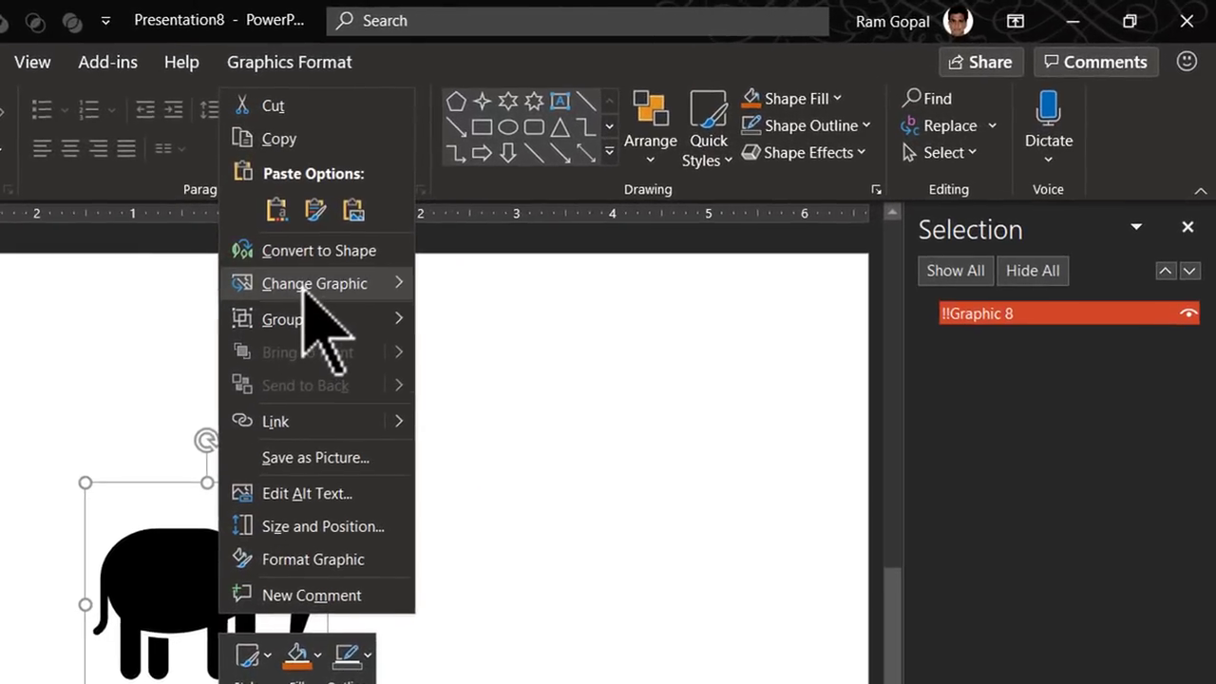
pyautogui.moveTo(644, 183)
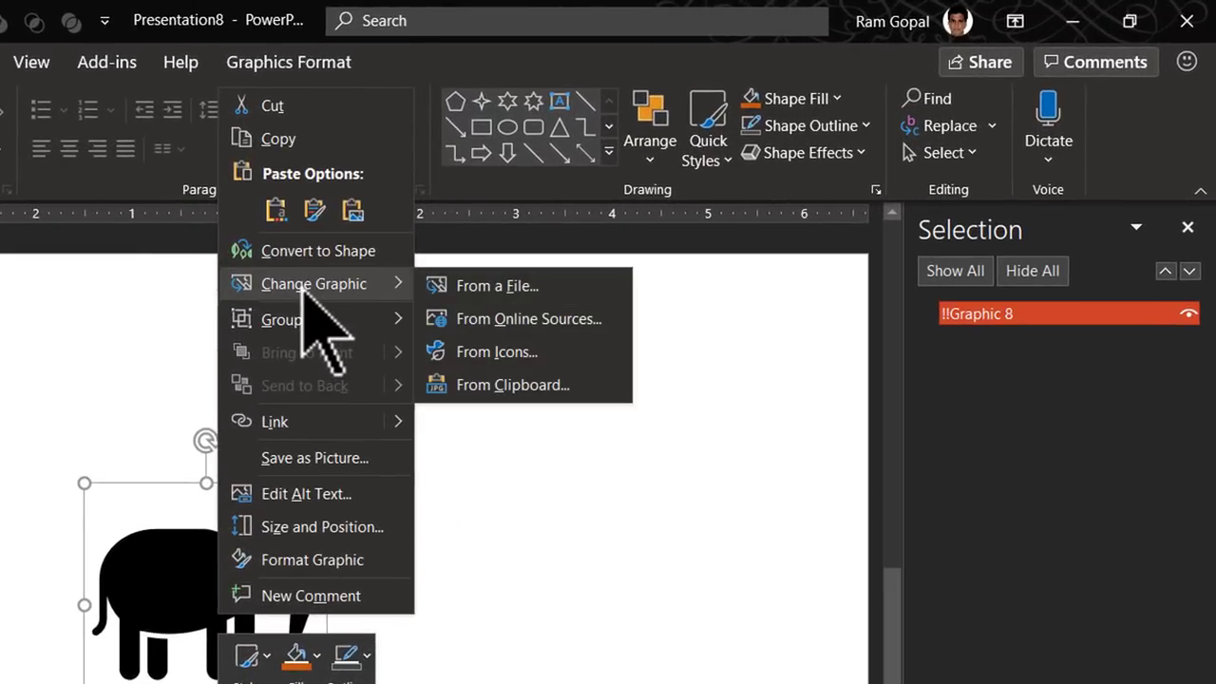
pyautogui.click(516, 363)
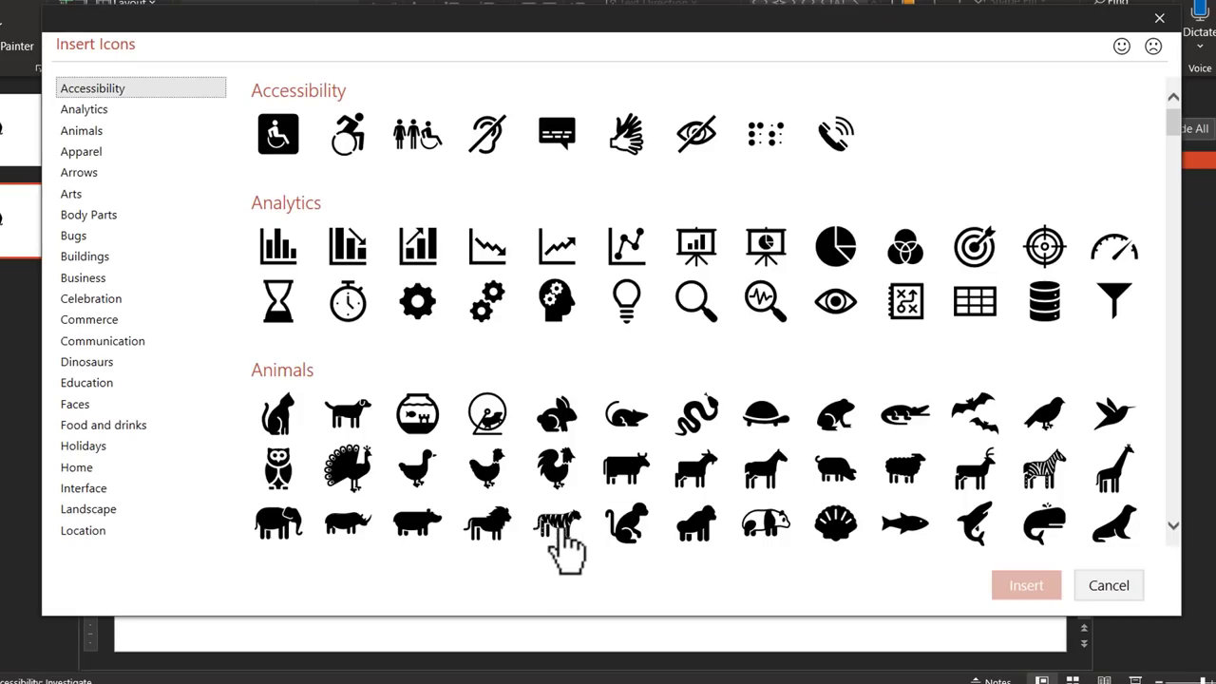
pyautogui.click(558, 525)
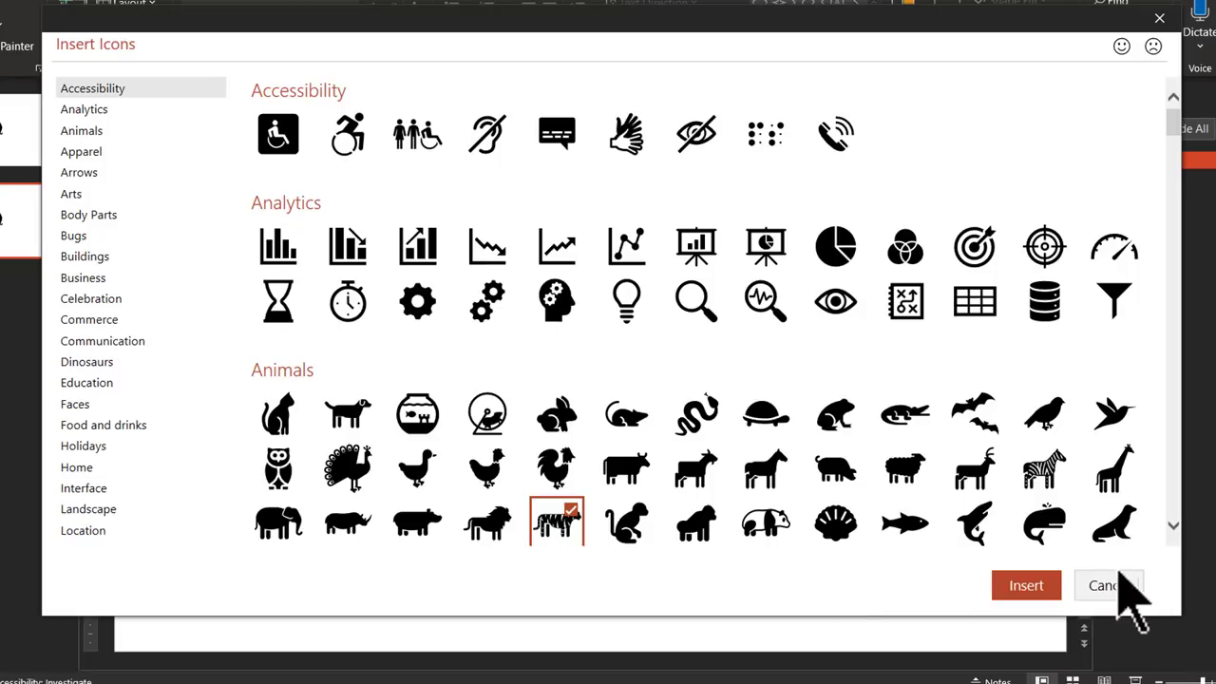
pyautogui.click(1028, 587)
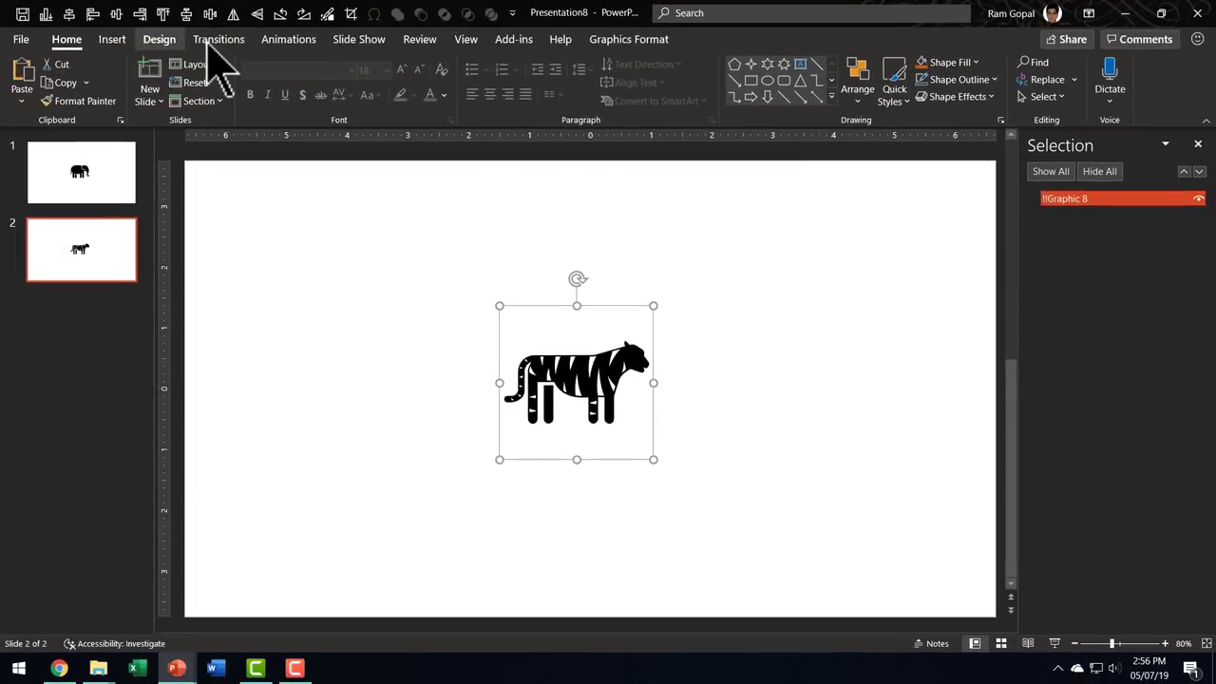
# Apply the Morph transition to slide 2 and preview the elephant becoming the tiger
pyautogui.click(220, 39)
pyautogui.click(154, 95)
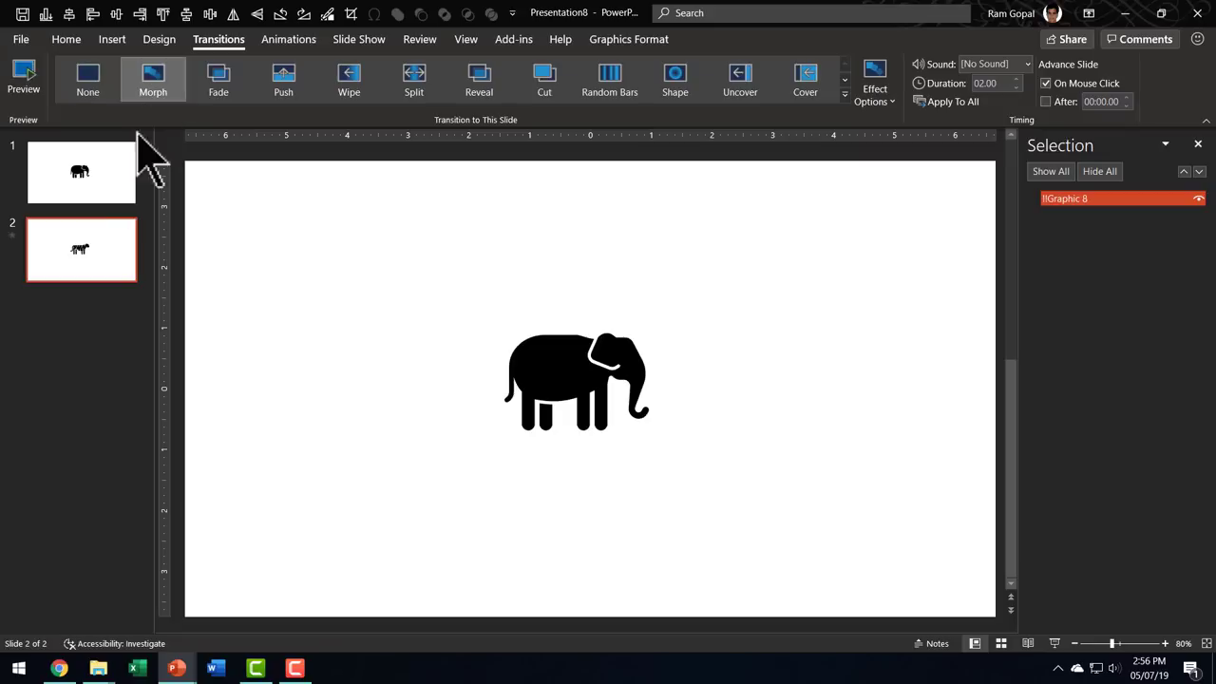
pyautogui.click(98, 194)
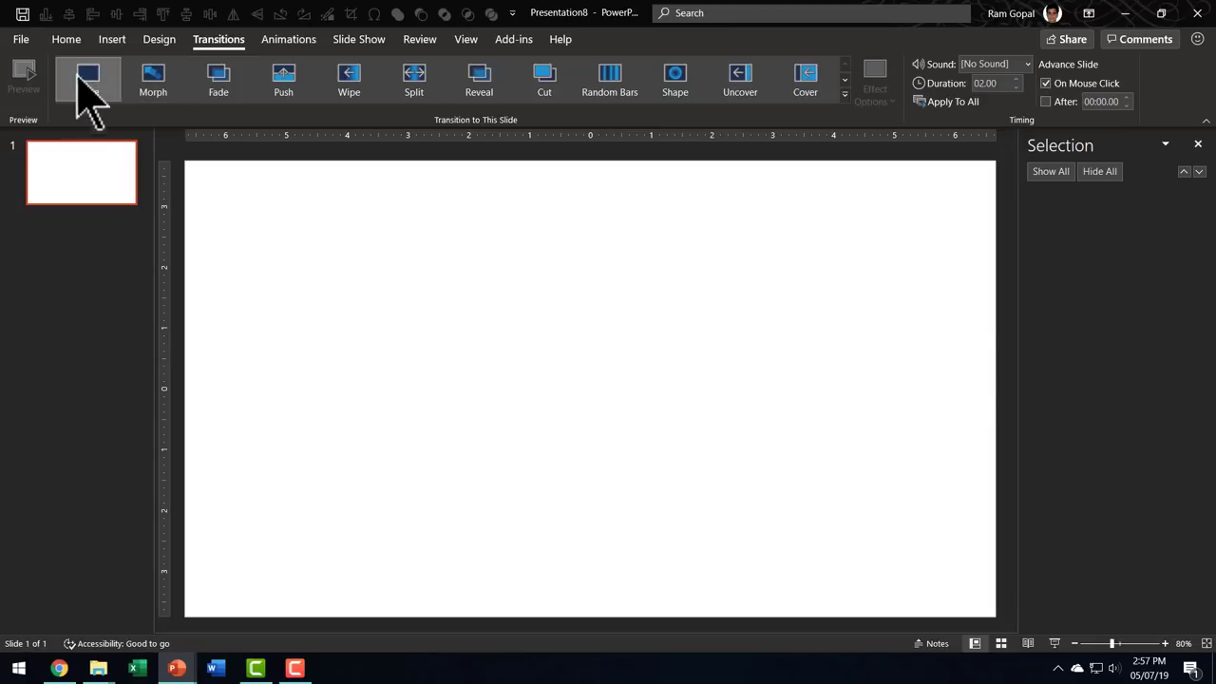
# Insert the elephant icon, enlarge it to 2.66 inches and centre it on the slide
pyautogui.click(112, 39)
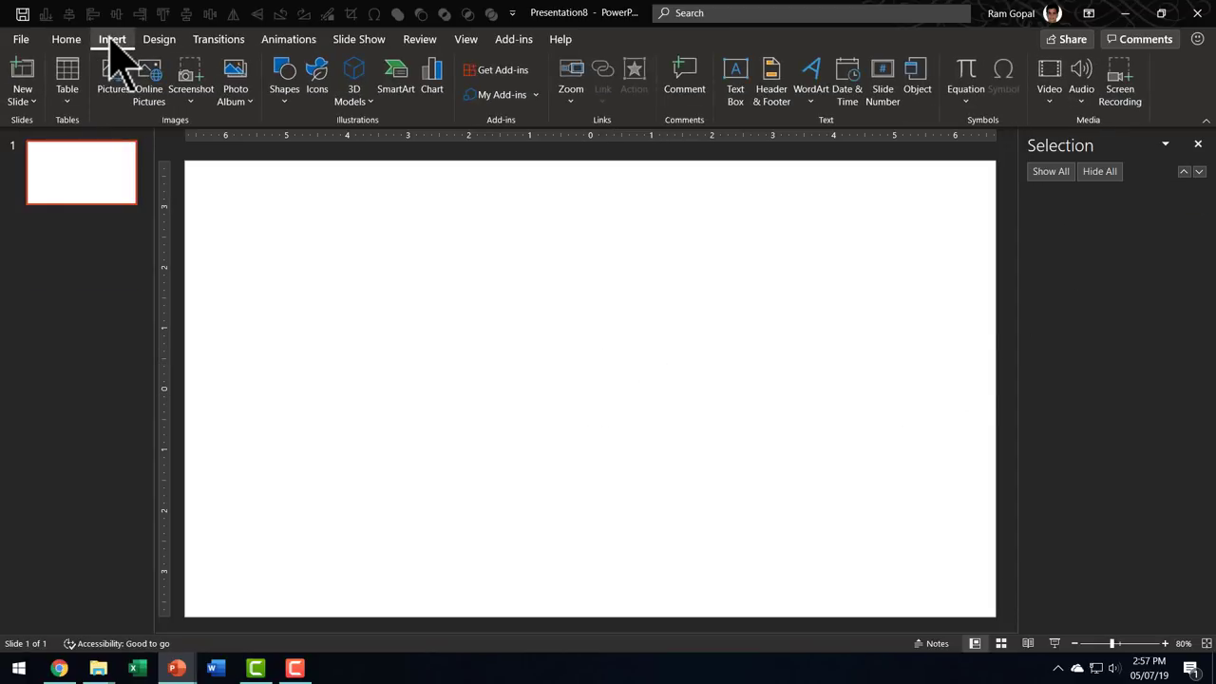
pyautogui.click(317, 84)
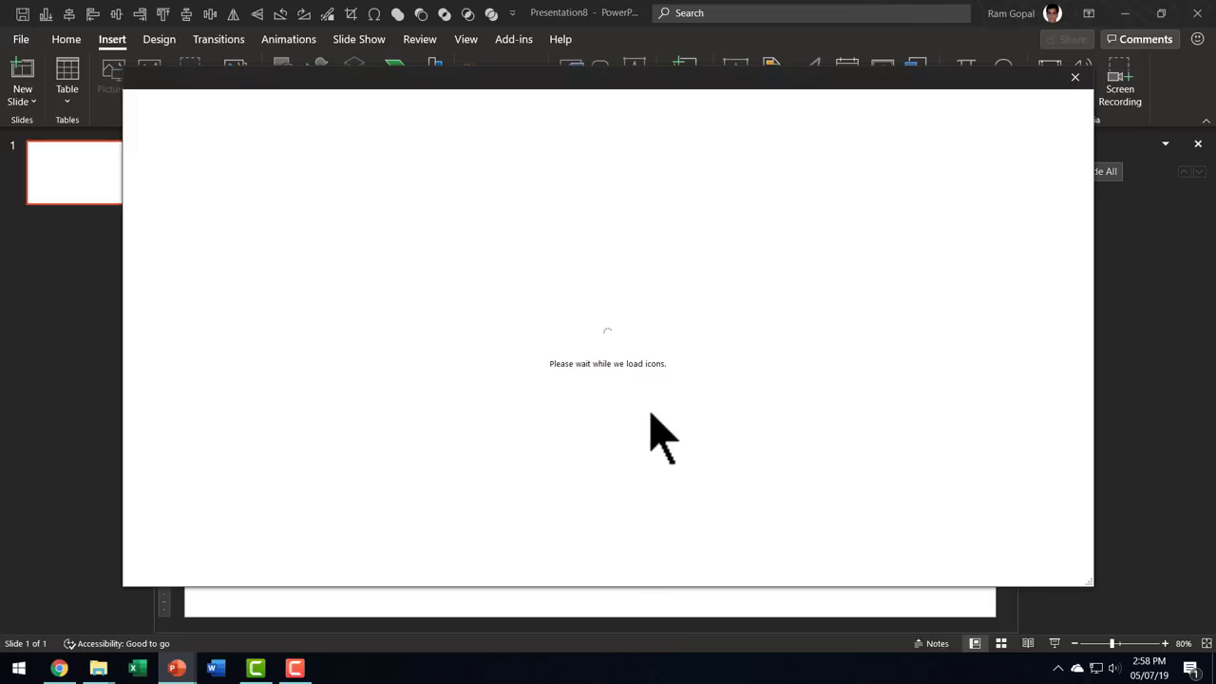
pyautogui.click(328, 510)
pyautogui.click(961, 562)
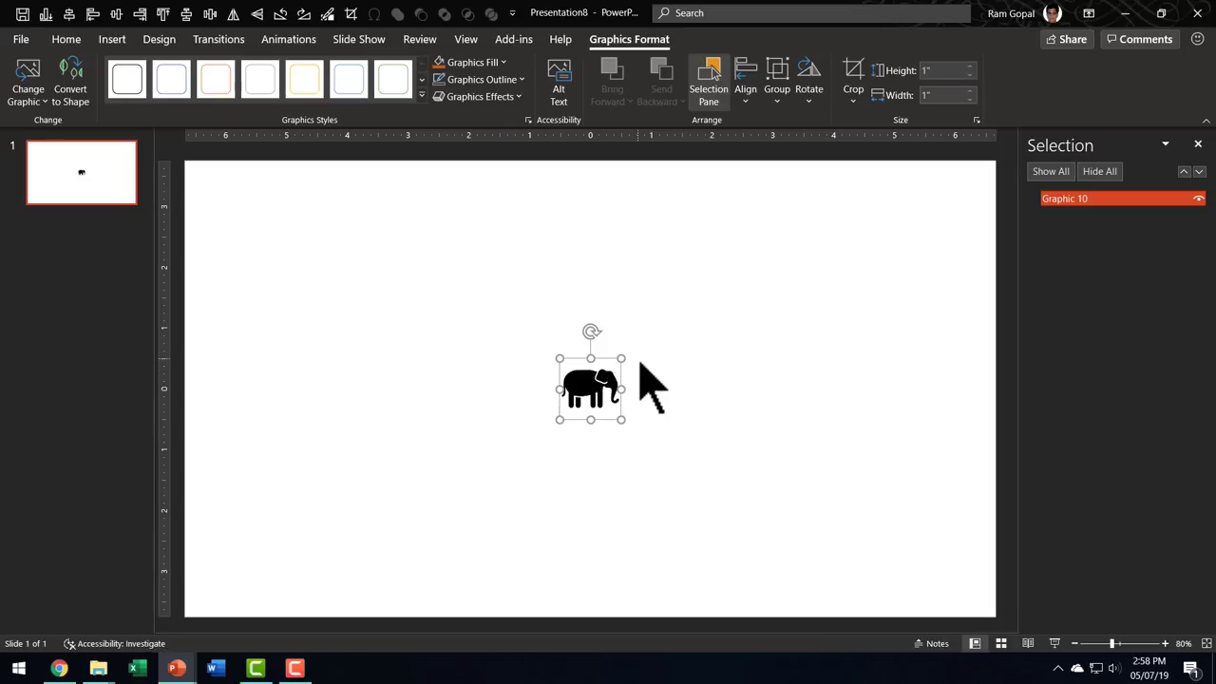
pyautogui.moveTo(622, 357); pyautogui.dragTo(592, 392)
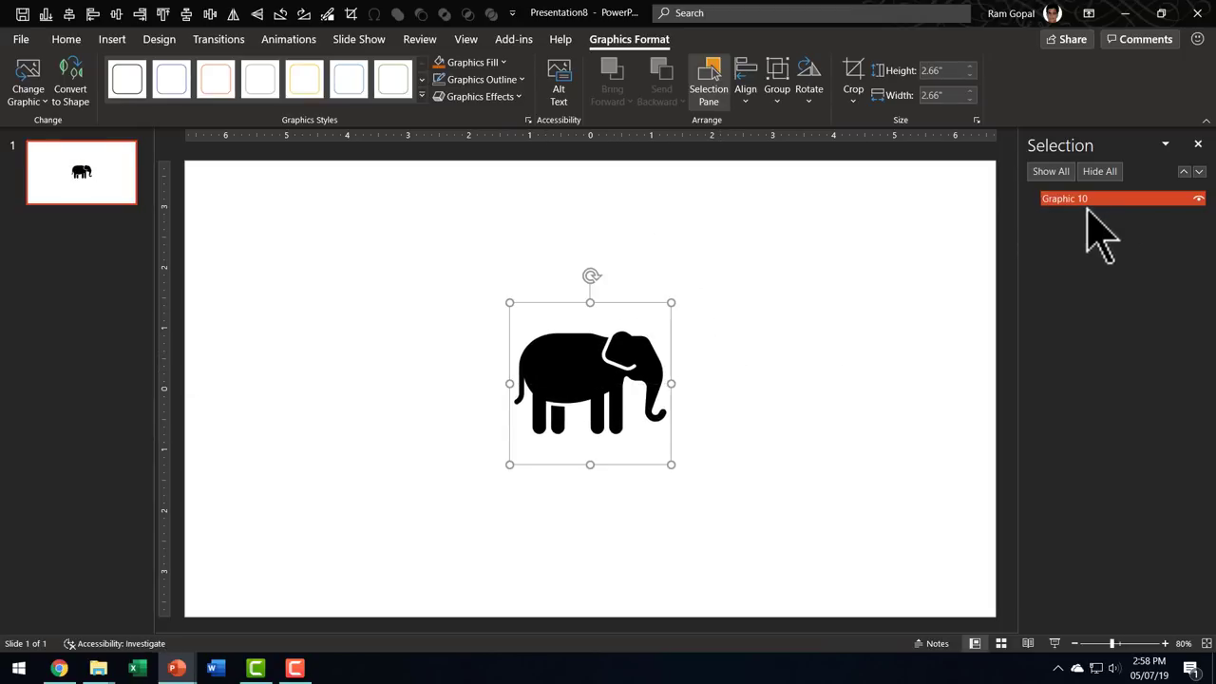
# Duplicate slide 1 and change the copy's elephant icon to the tiger icon
pyautogui.rightClick(103, 202)
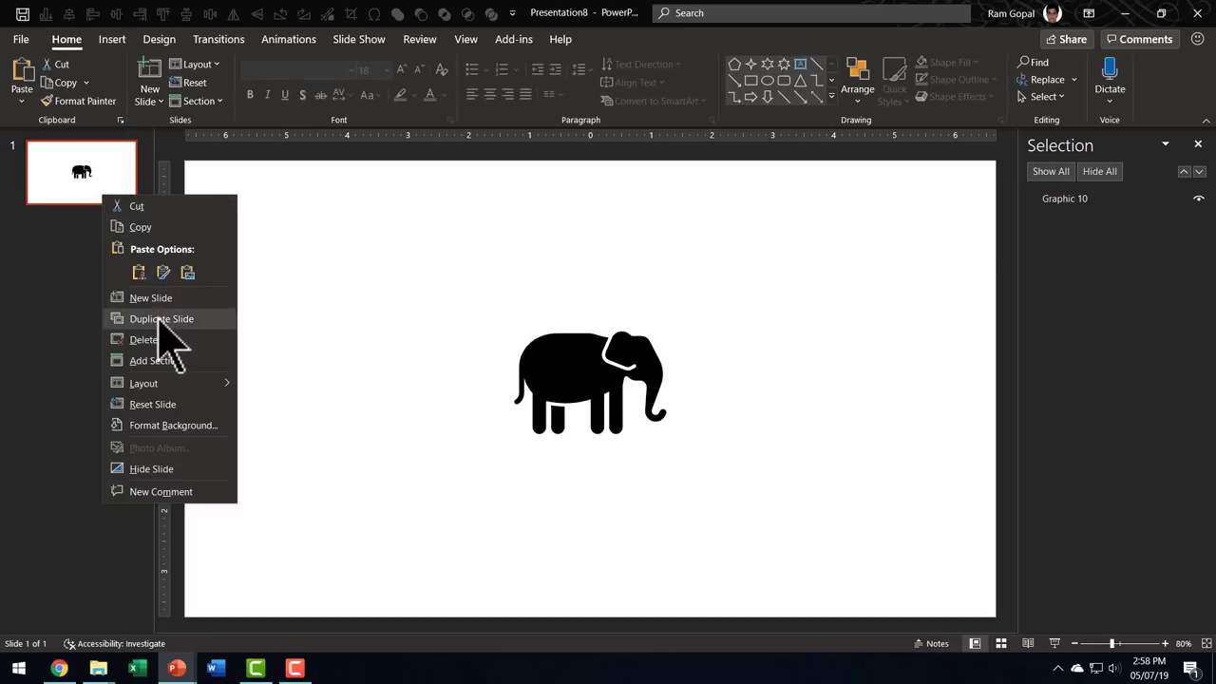
pyautogui.click(158, 319)
pyautogui.click(586, 377)
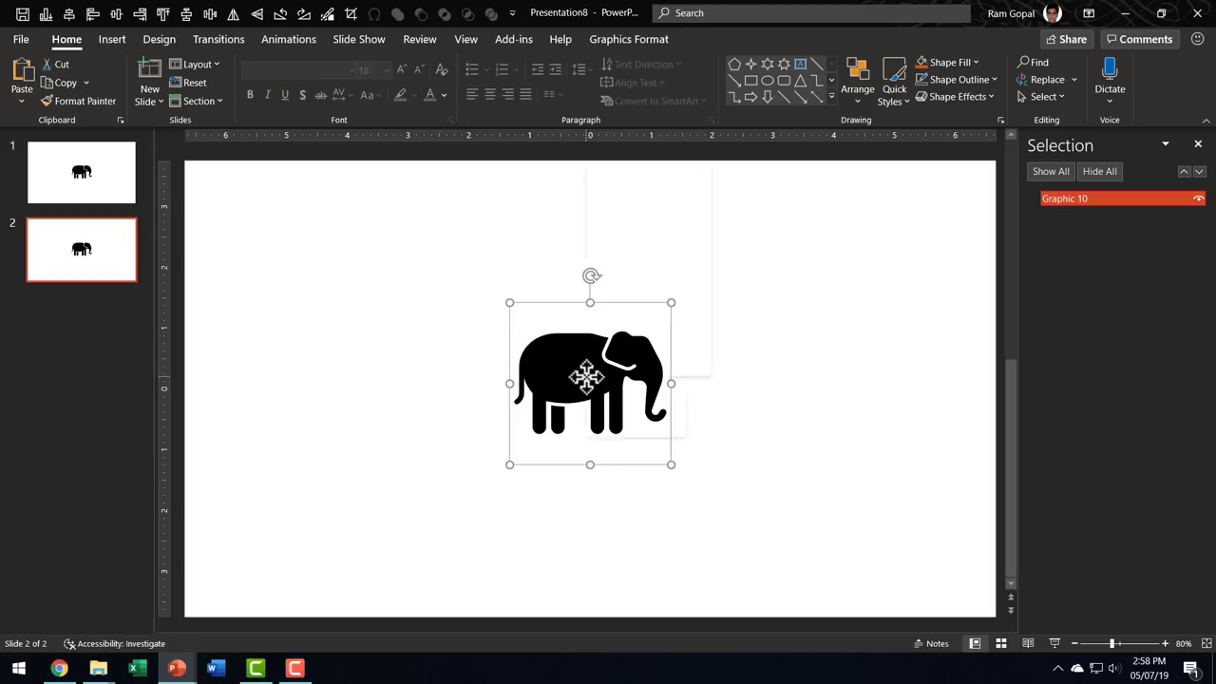
pyautogui.moveTo(670, 171)
pyautogui.click(769, 211)
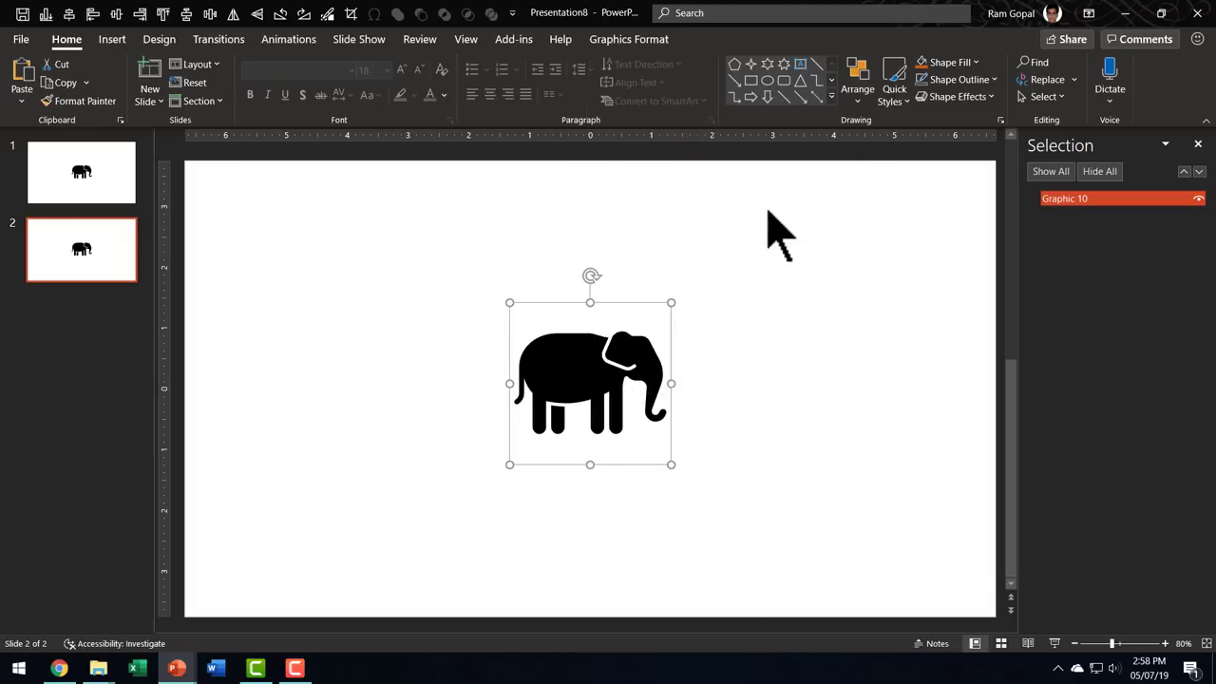
pyautogui.click(566, 509)
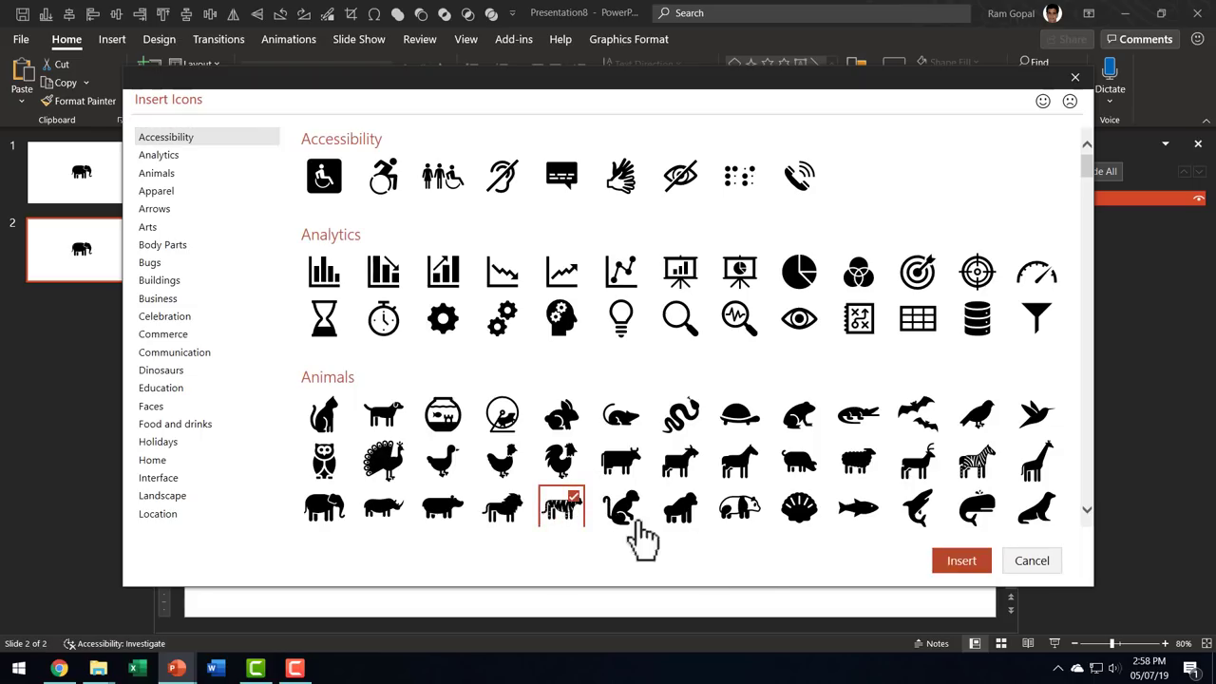
pyautogui.click(957, 560)
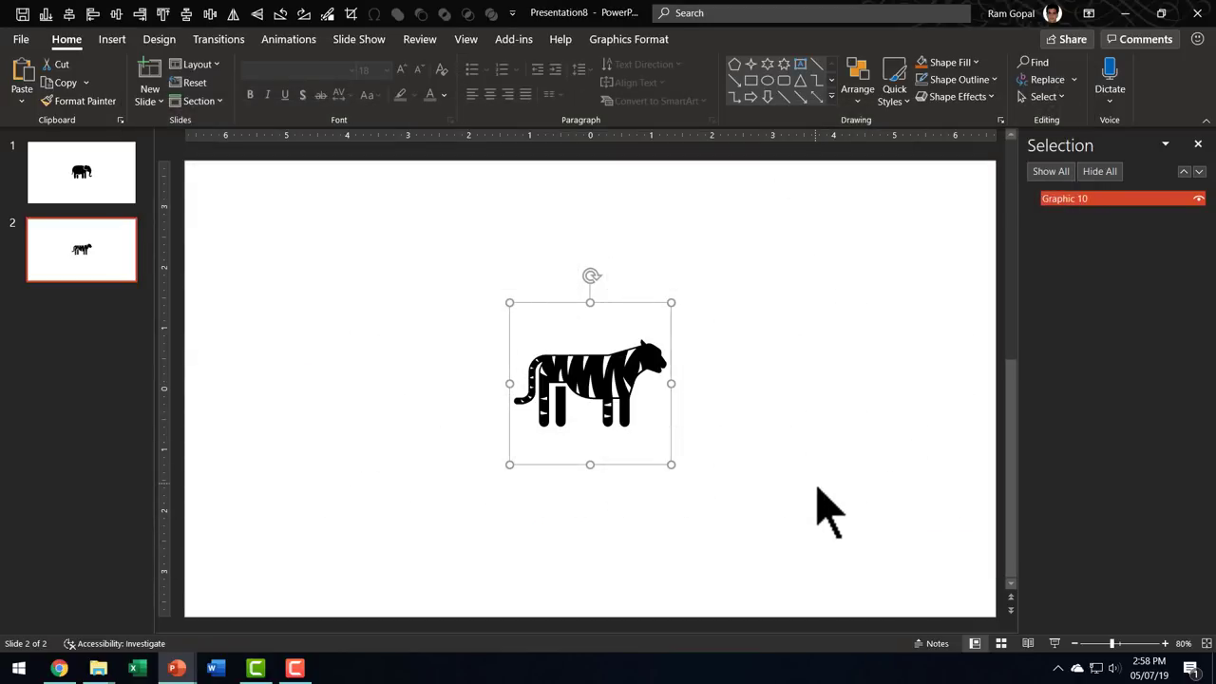
# Apply Morph to the tiger slide, then return to slide 1
pyautogui.click(219, 41)
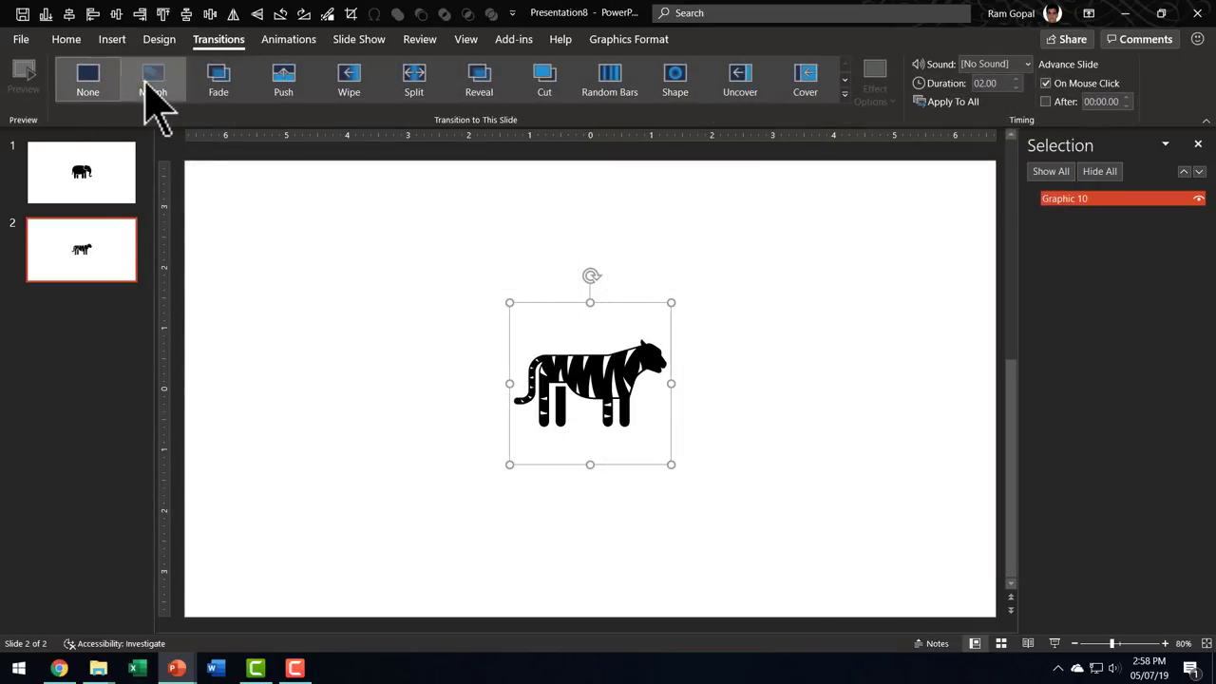
pyautogui.click(151, 86)
pyautogui.click(99, 198)
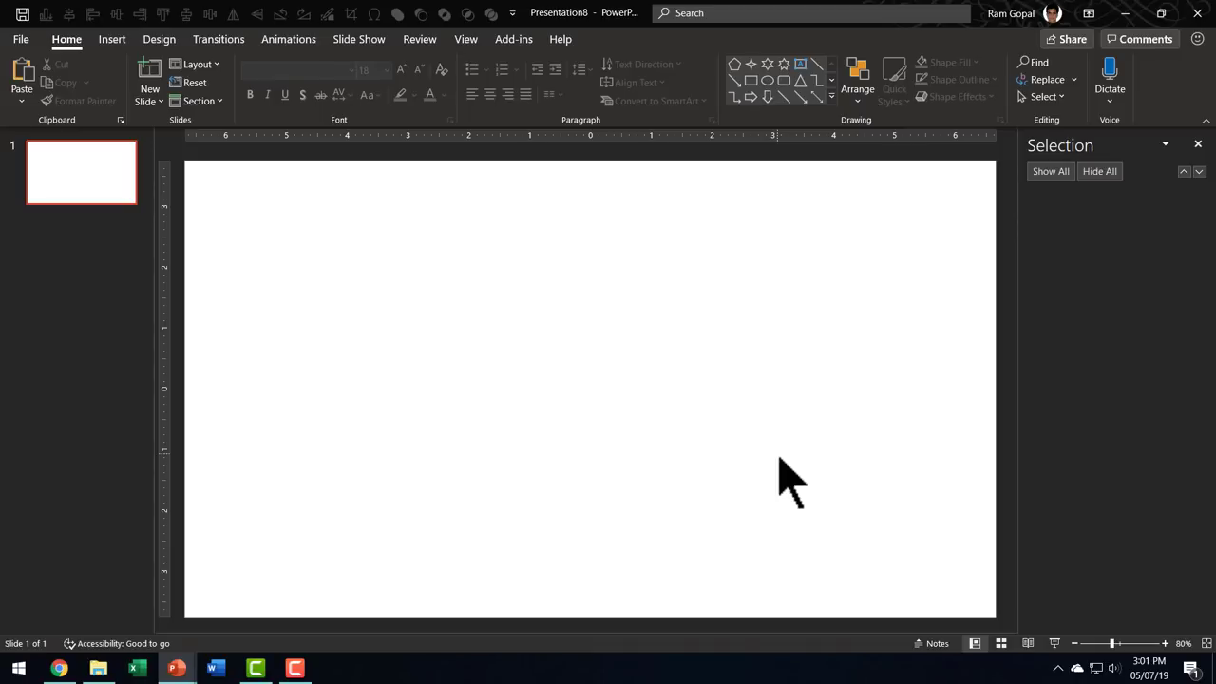
# Insert the sad shopper photo from a file onto the blank slide
pyautogui.click(112, 39)
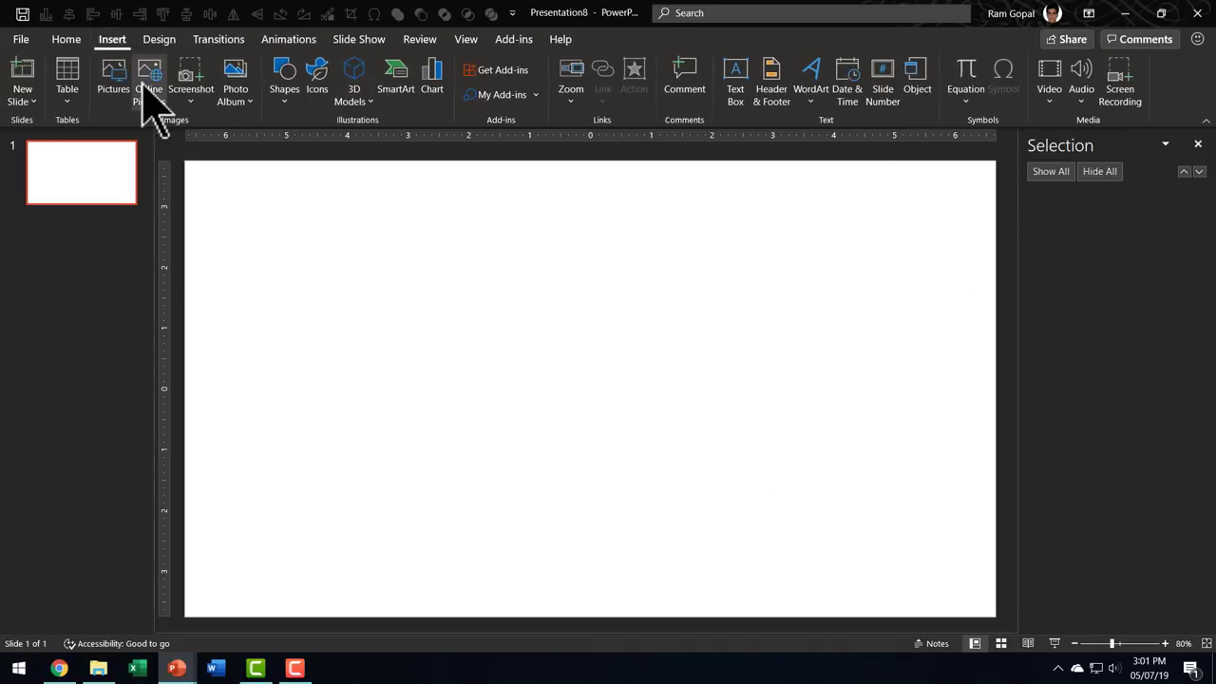
pyautogui.click(112, 93)
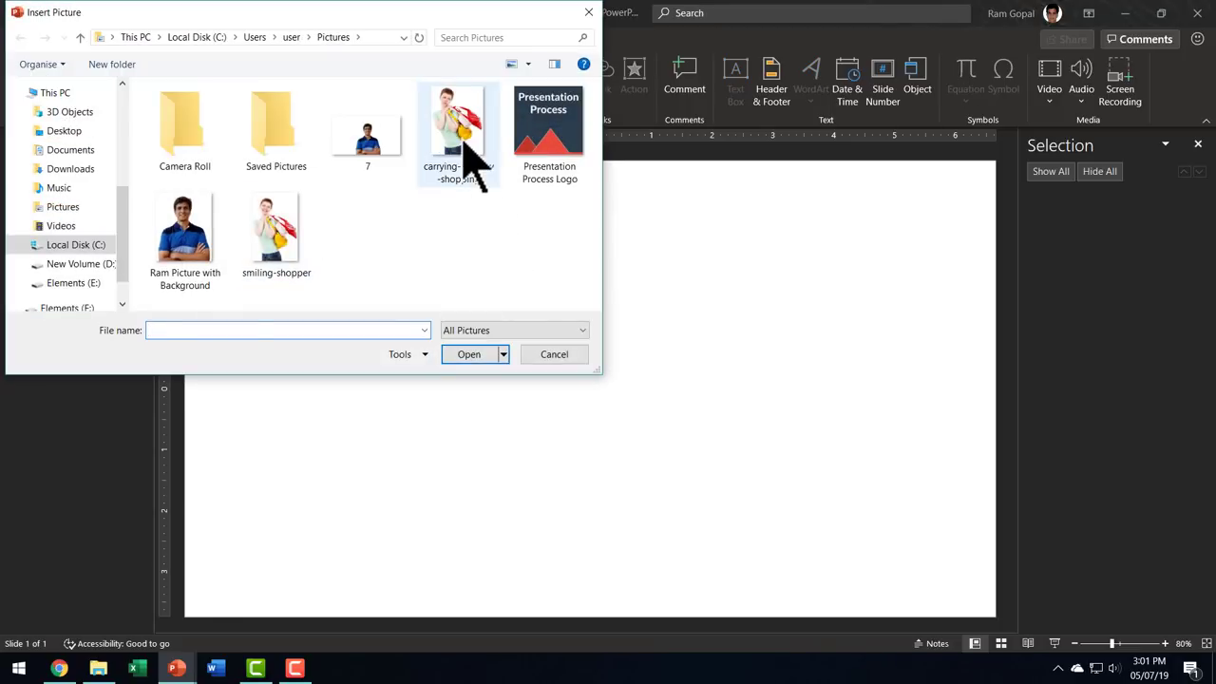
pyautogui.click(458, 143)
pyautogui.click(468, 353)
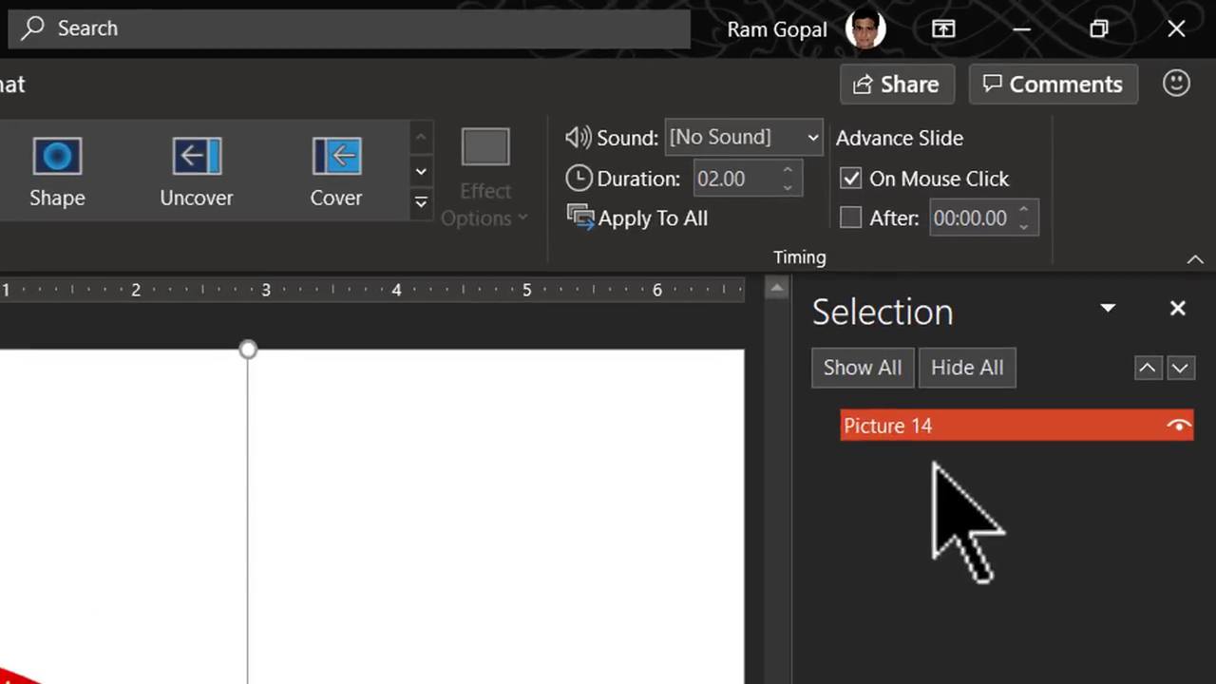
# Rename the picture object to '!!Picture 14' in the Selection pane
pyautogui.click(836, 437)
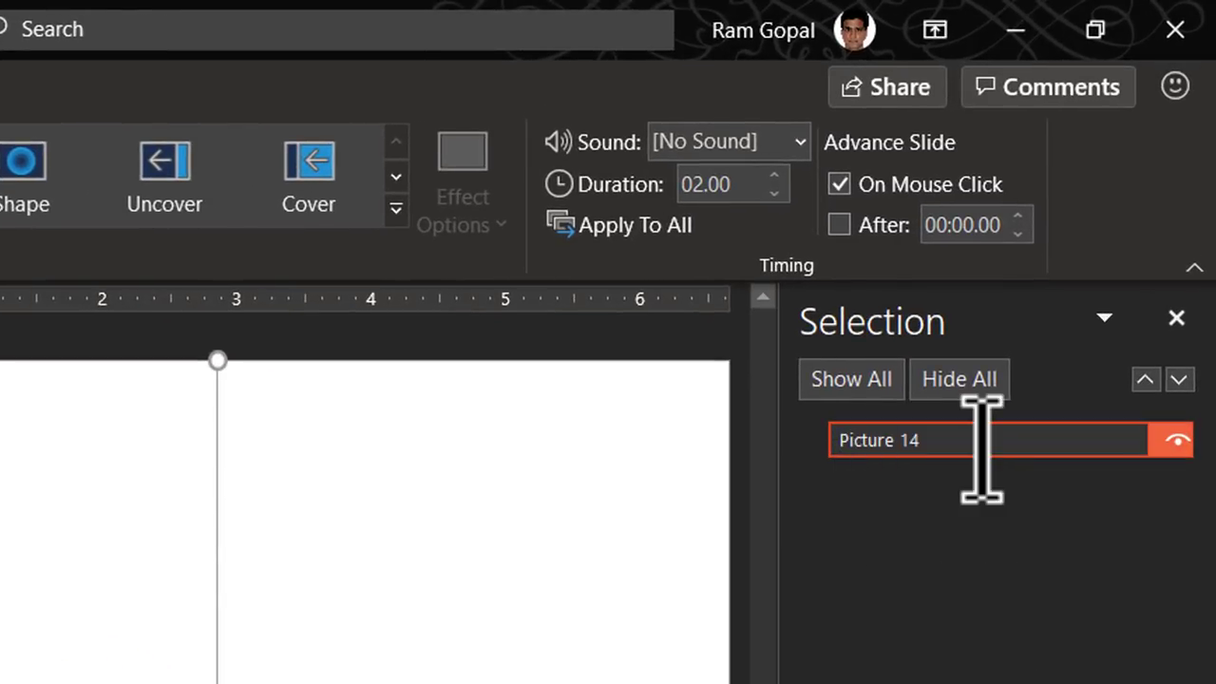
pyautogui.write('!!')
pyautogui.press('Return')
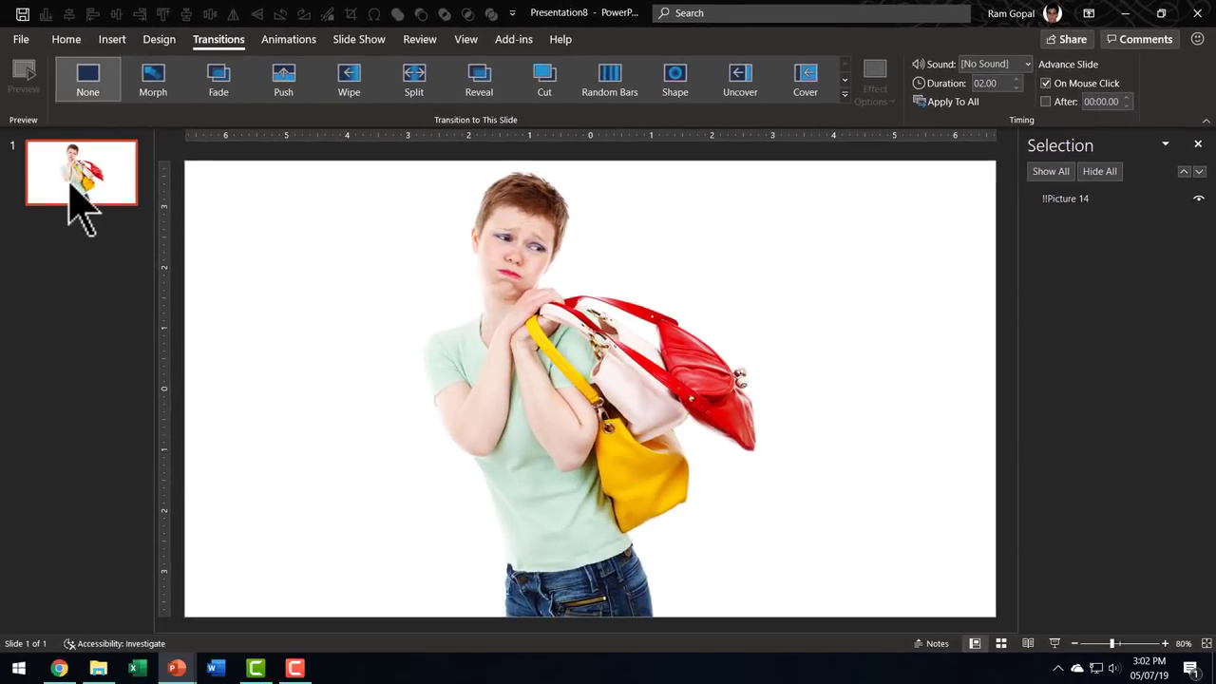
# Duplicate the shopper slide and change slide 2's photo to the smiling-shopper picture from file
pyautogui.rightClick(86, 176)
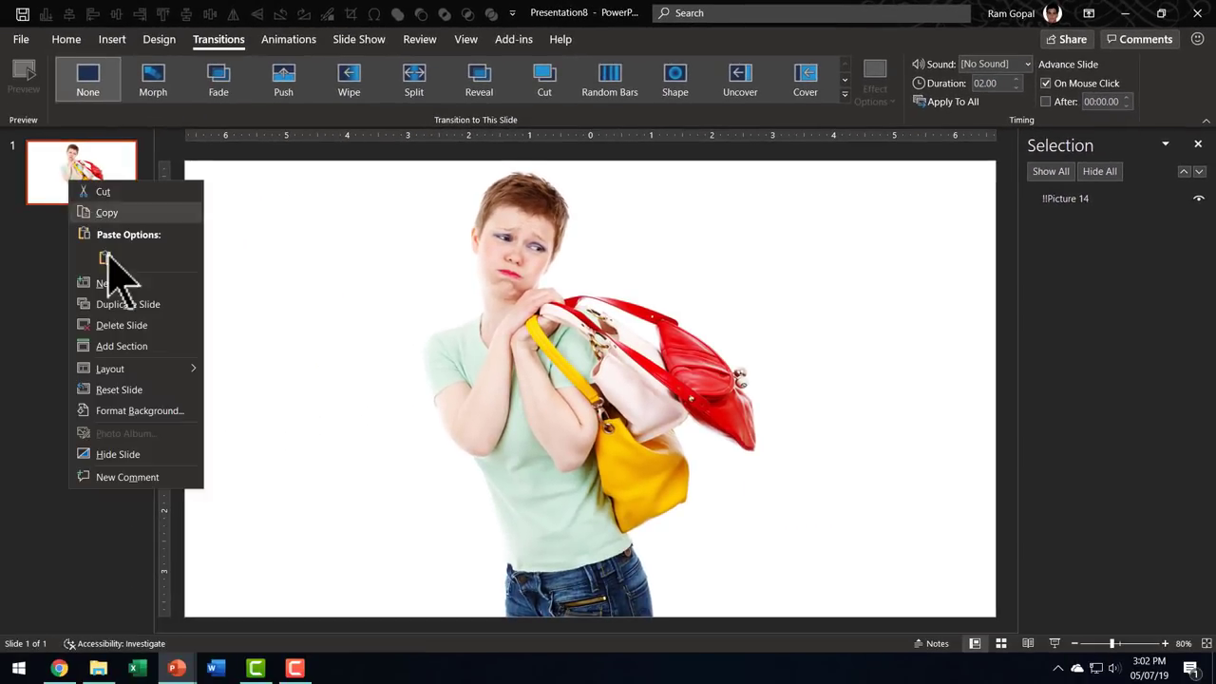
pyautogui.click(124, 304)
pyautogui.click(541, 294)
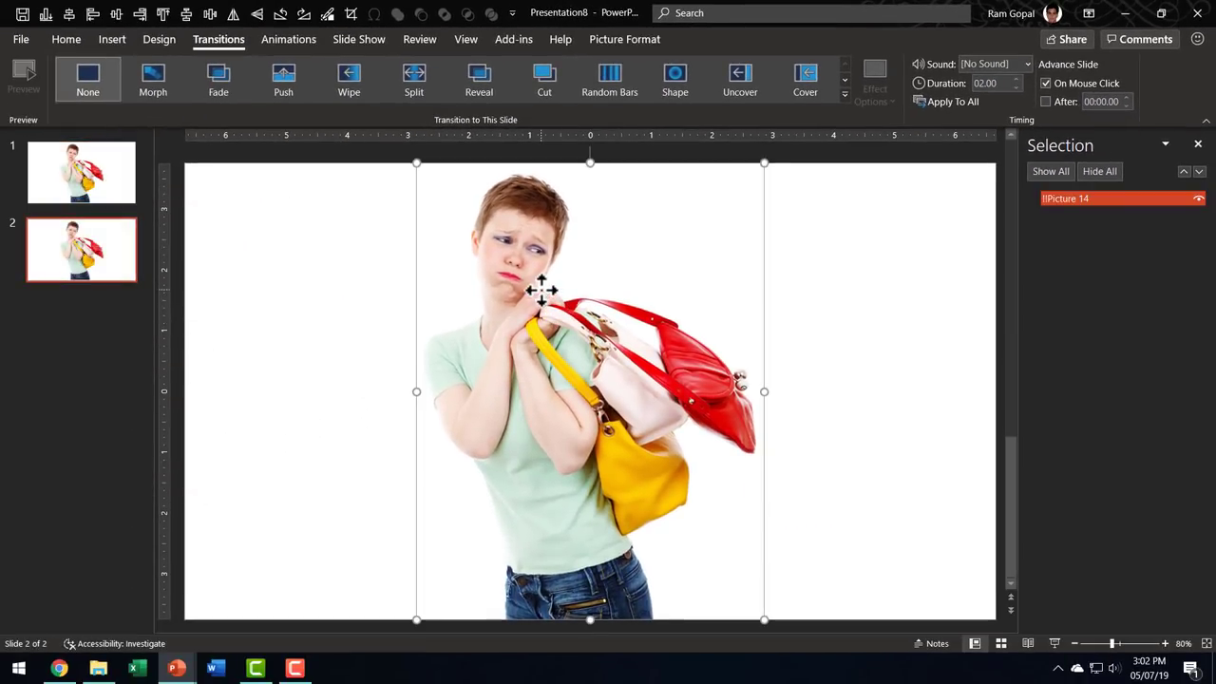
pyautogui.rightClick(541, 292)
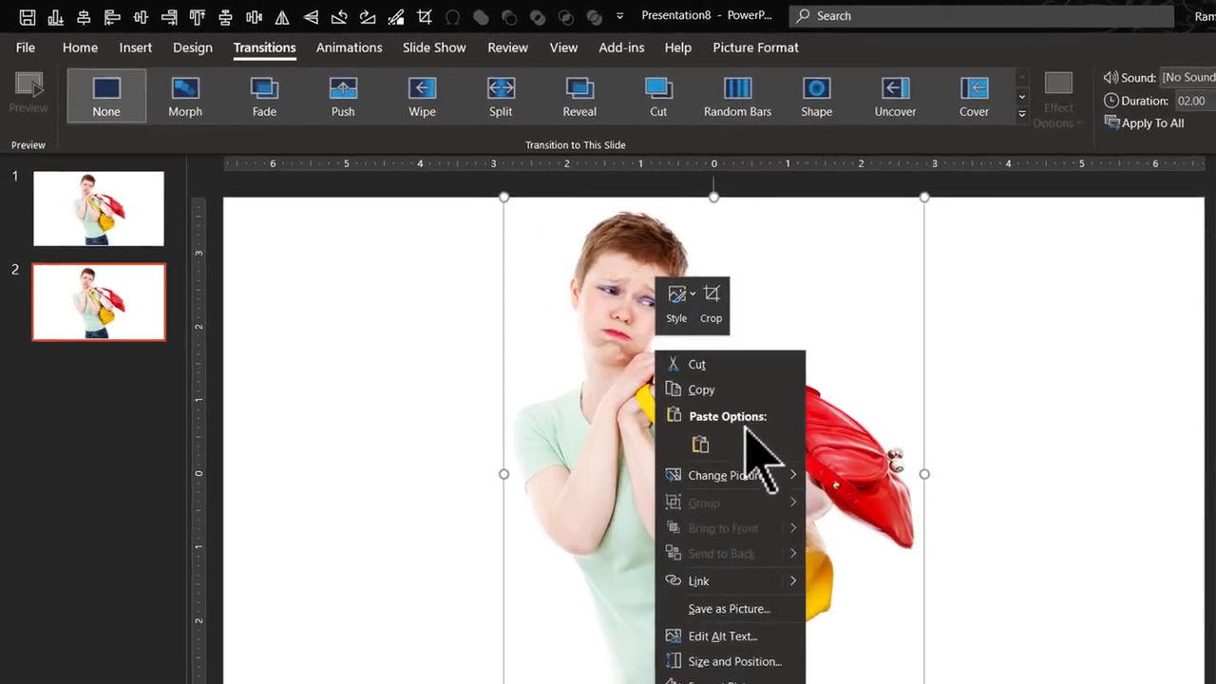
pyautogui.moveTo(613, 394)
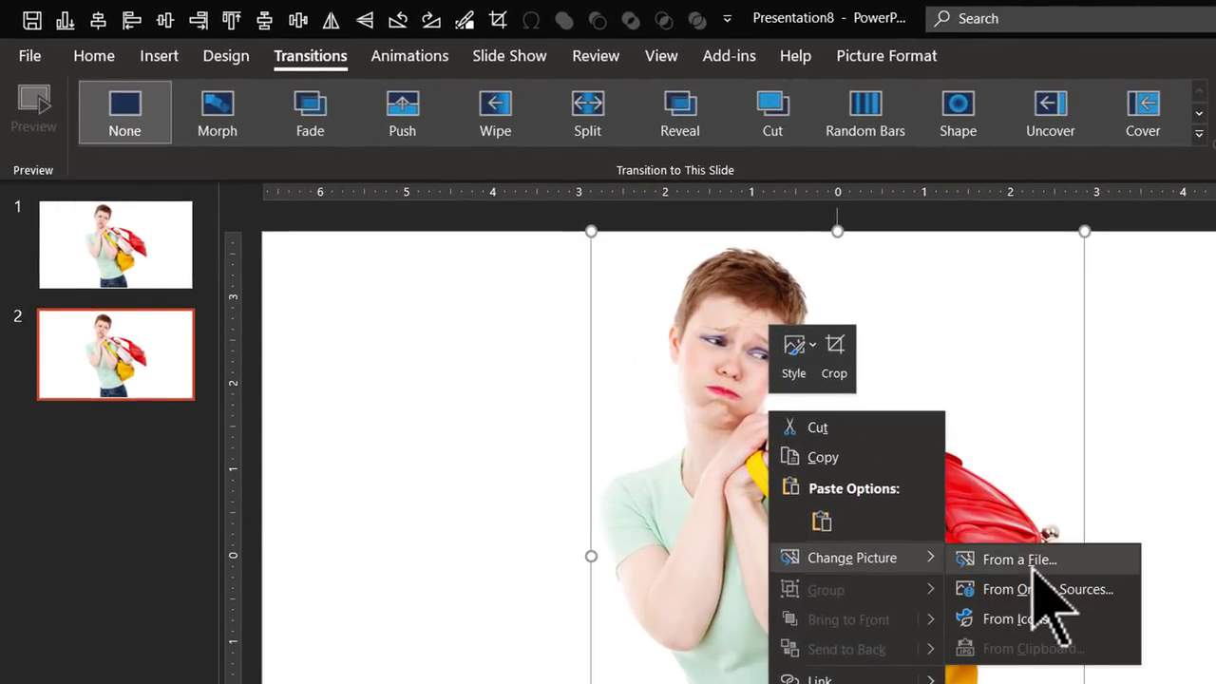
pyautogui.click(1021, 560)
pyautogui.click(400, 369)
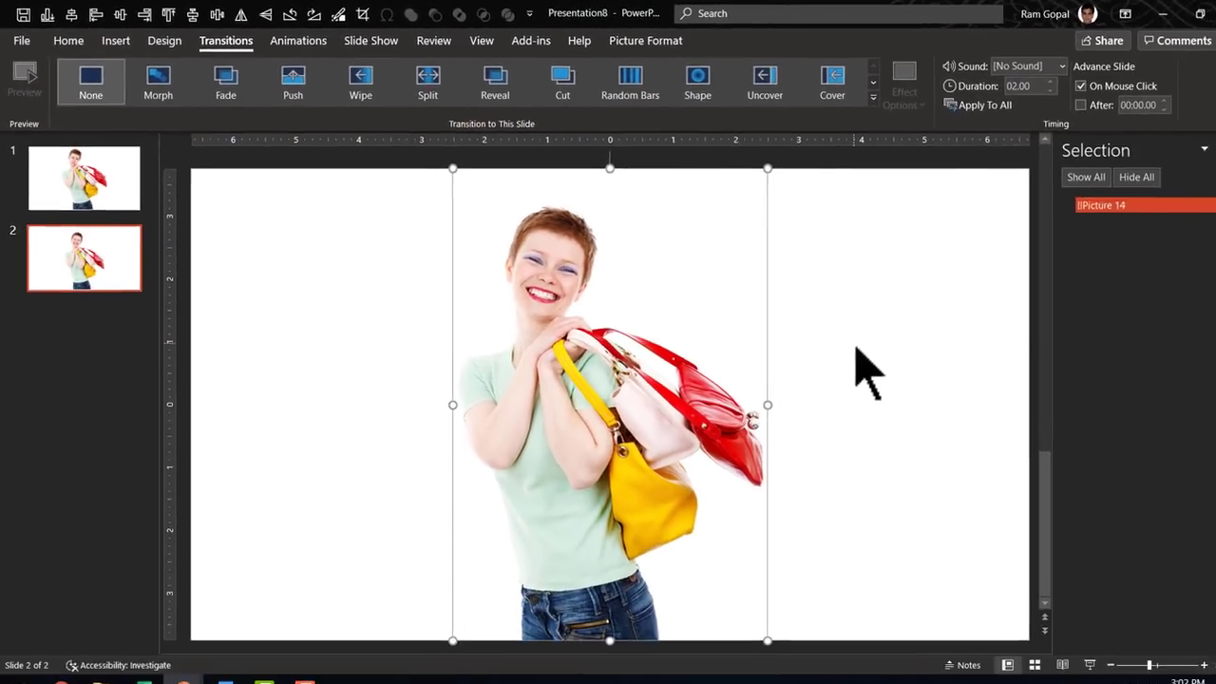
# Deselect the photo and apply the Morph transition to slide 2
pyautogui.click(1183, 527)
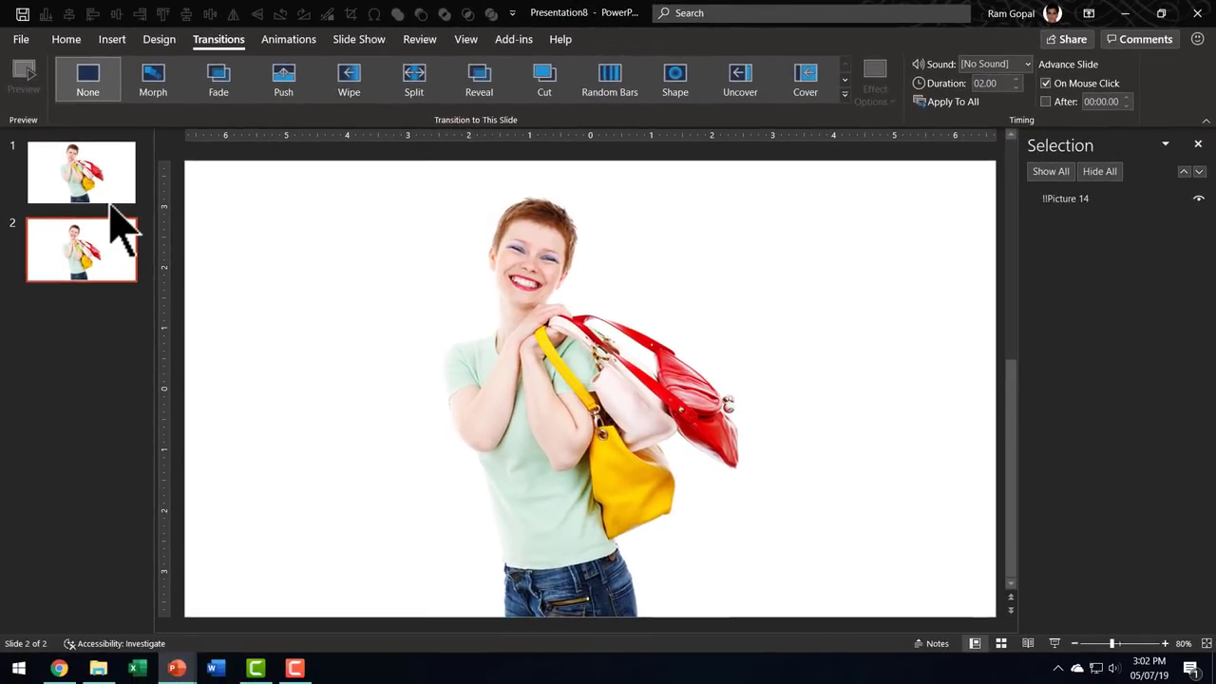
pyautogui.click(171, 76)
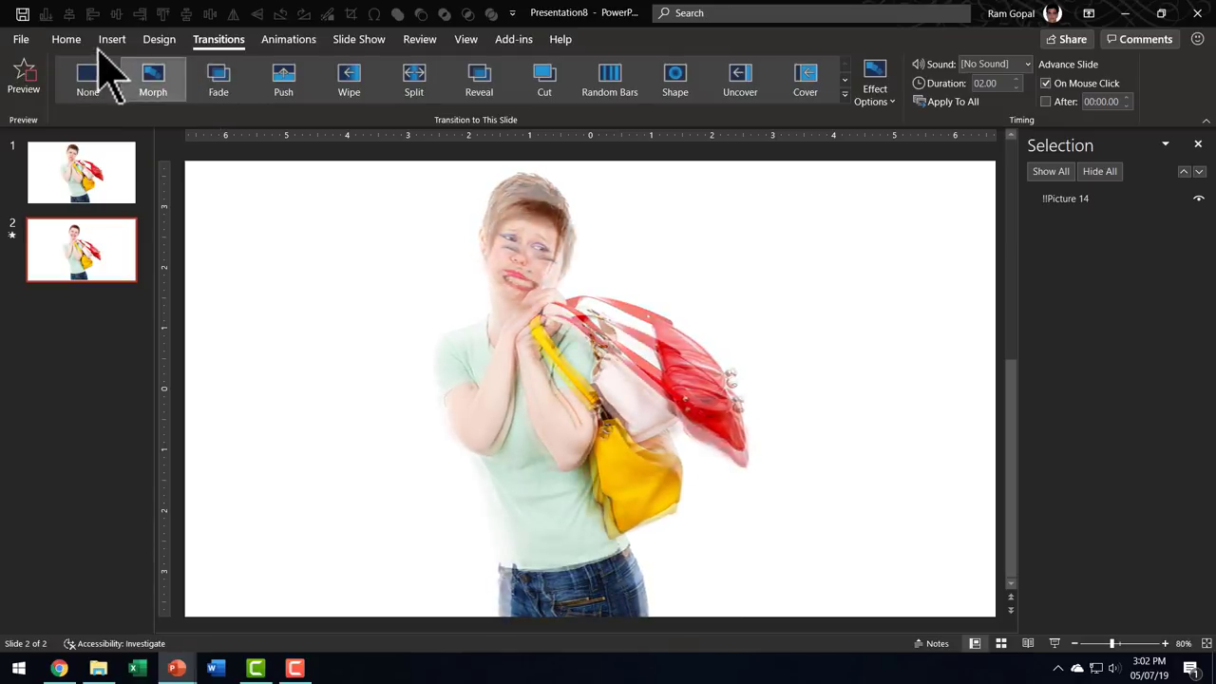